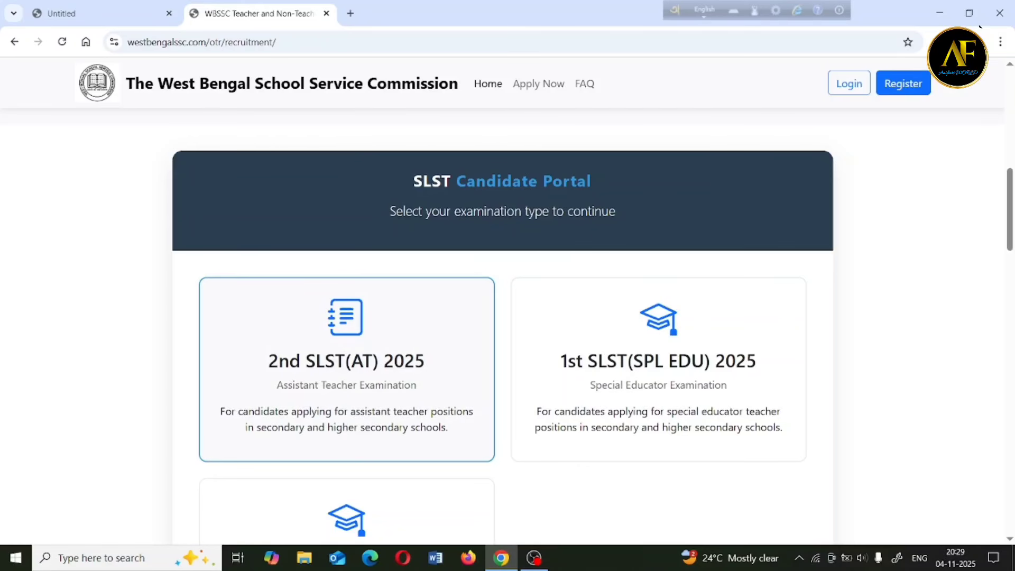
Step: Open the candidate registration form for the 1st SLST(NTS) 2025 non-teaching staff examination
scroll(503, 340, down, 2)
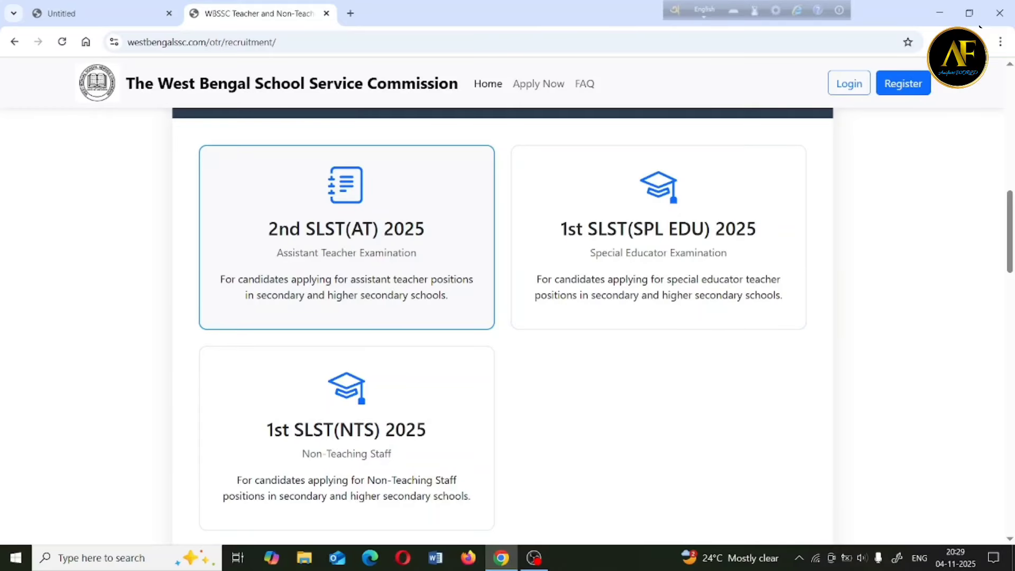
scroll(592, 326, down, 1)
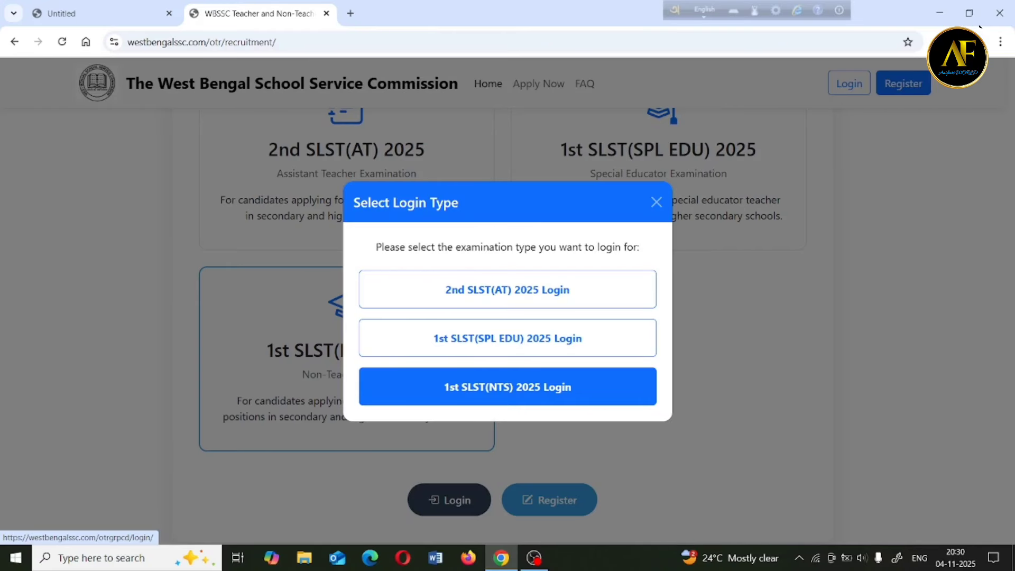
click(508, 386)
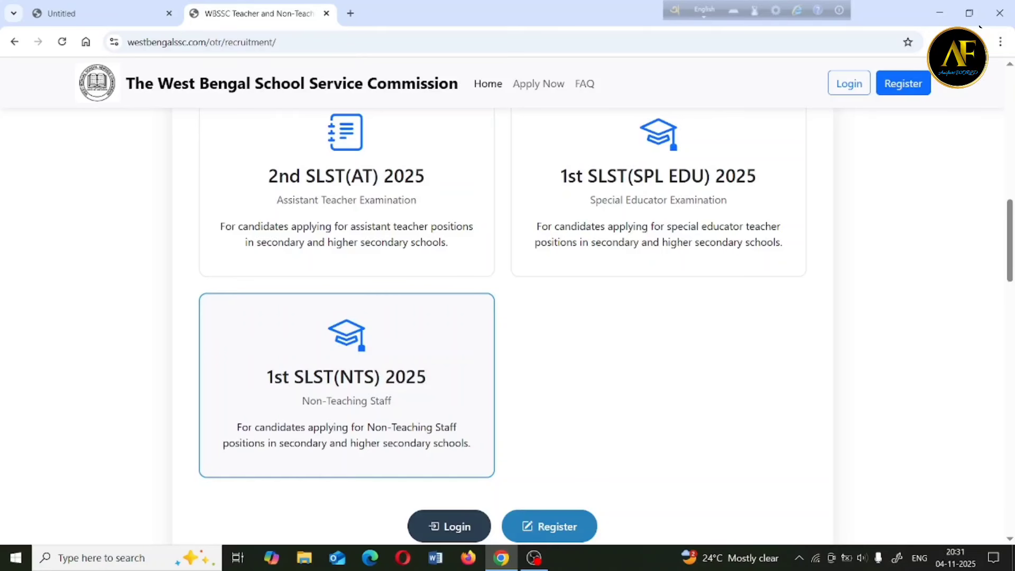
click(550, 526)
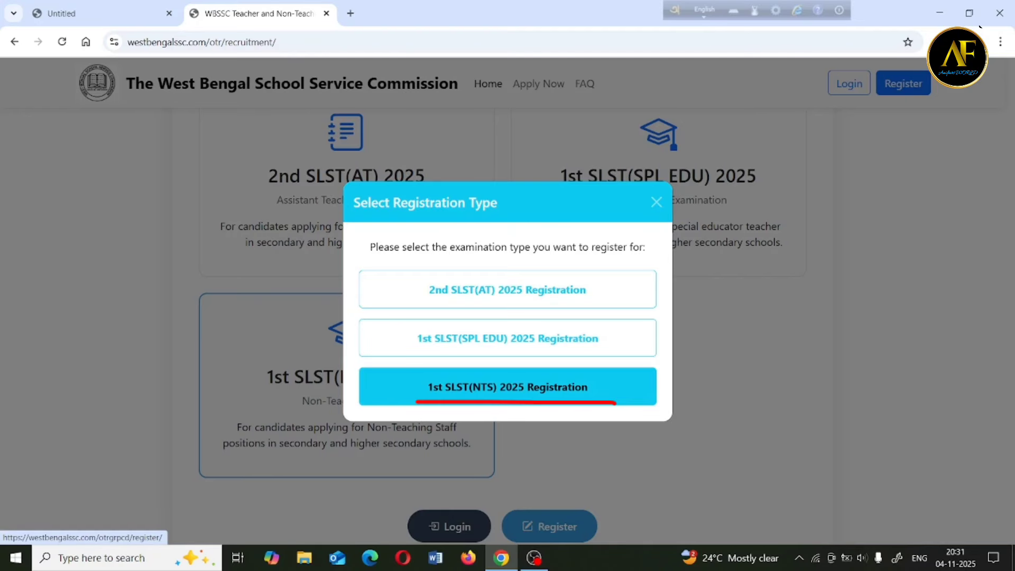
click(508, 386)
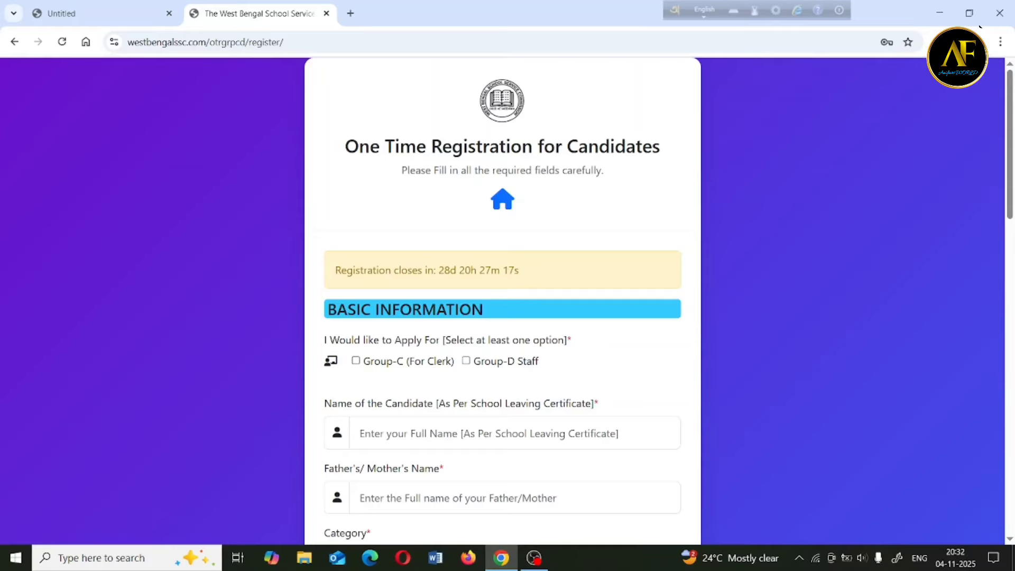
Step: Choose to apply for both Group-C (For Clerk) and Group-D Staff
click(355, 361)
click(466, 361)
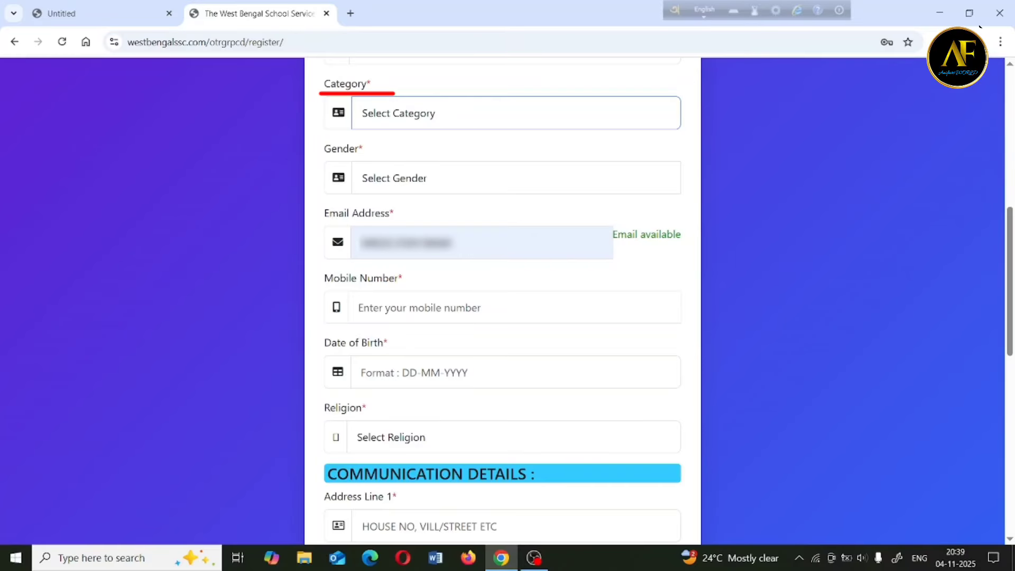
Step: Set the candidate's category to SC in the basic information
click(516, 113)
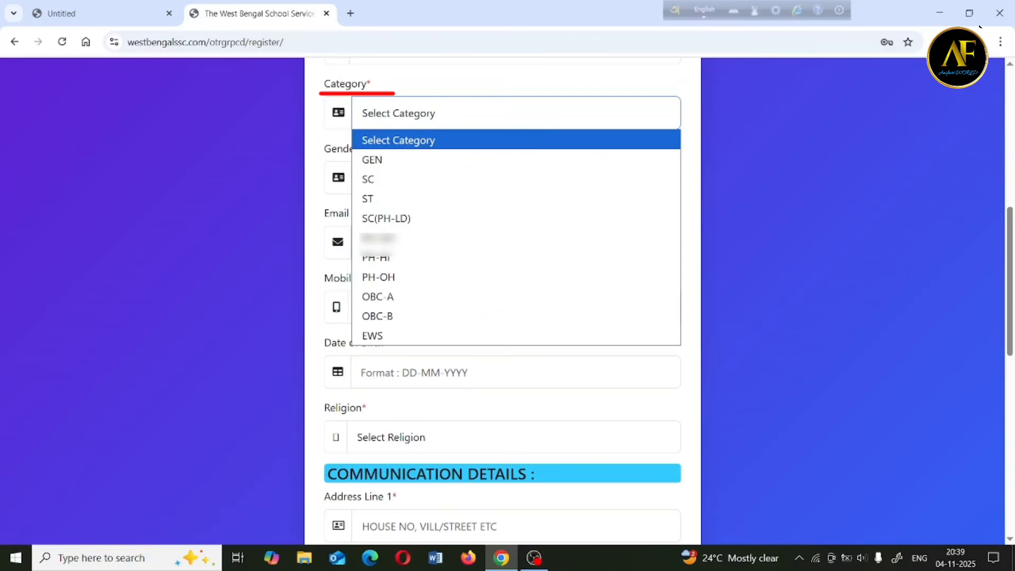
key(Down)
key(Down)
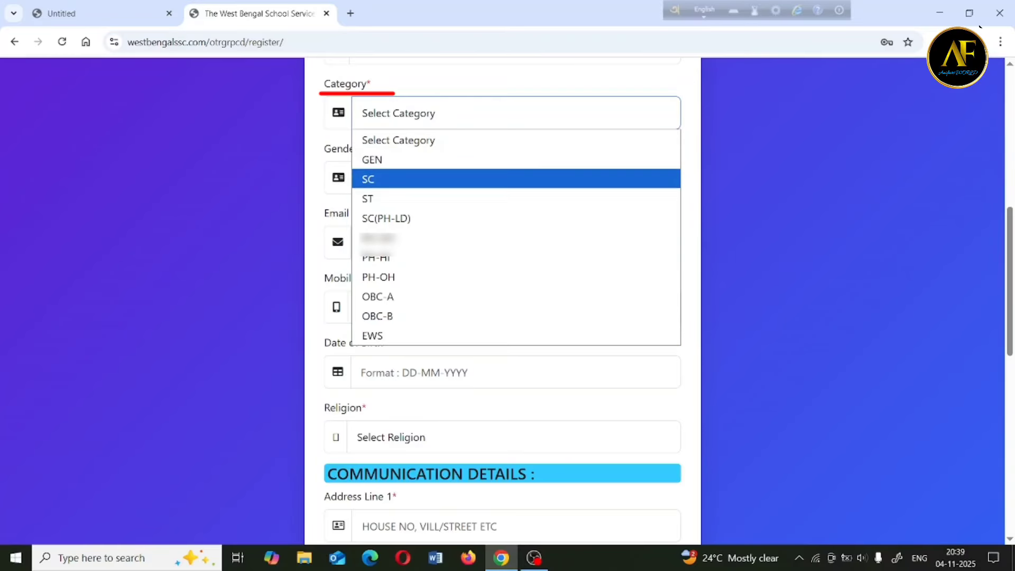
key(Down)
key(Down)
key(Down)
key(Down)
key(Up)
key(Up)
key(Up)
key(Up)
key(Up)
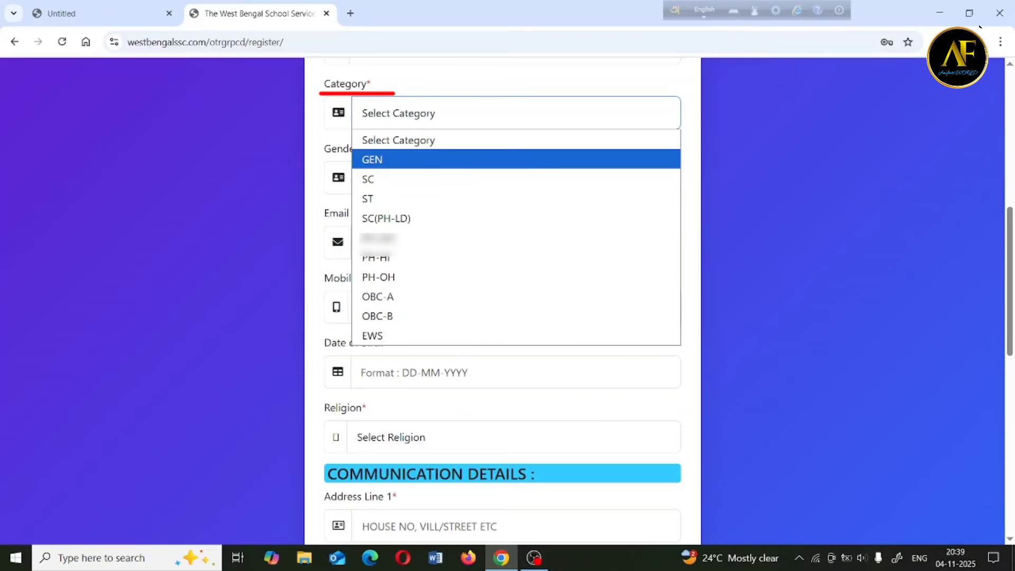
key(Down)
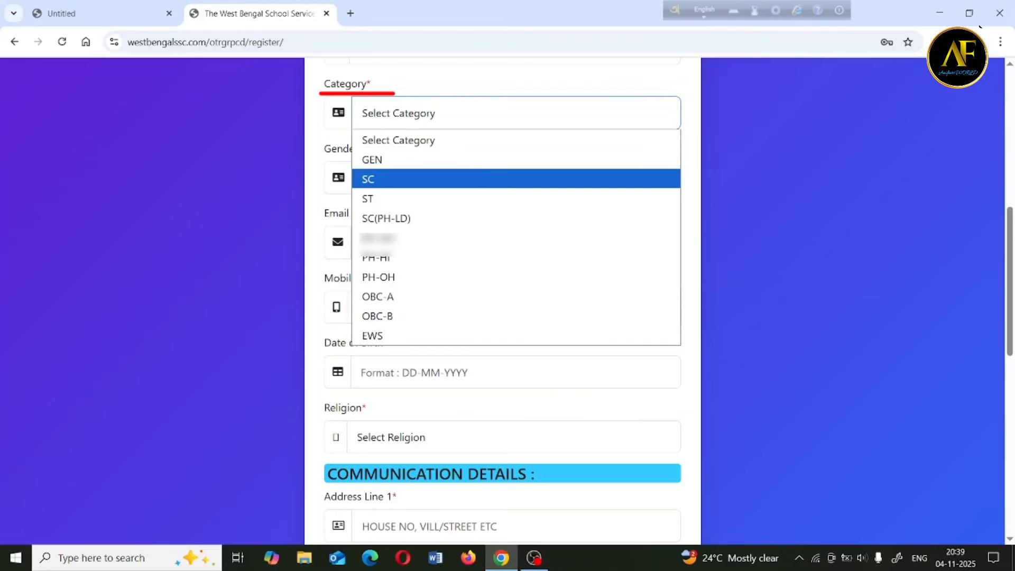
key(Down)
key(Down)
key(Up)
key(Up)
key(Return)
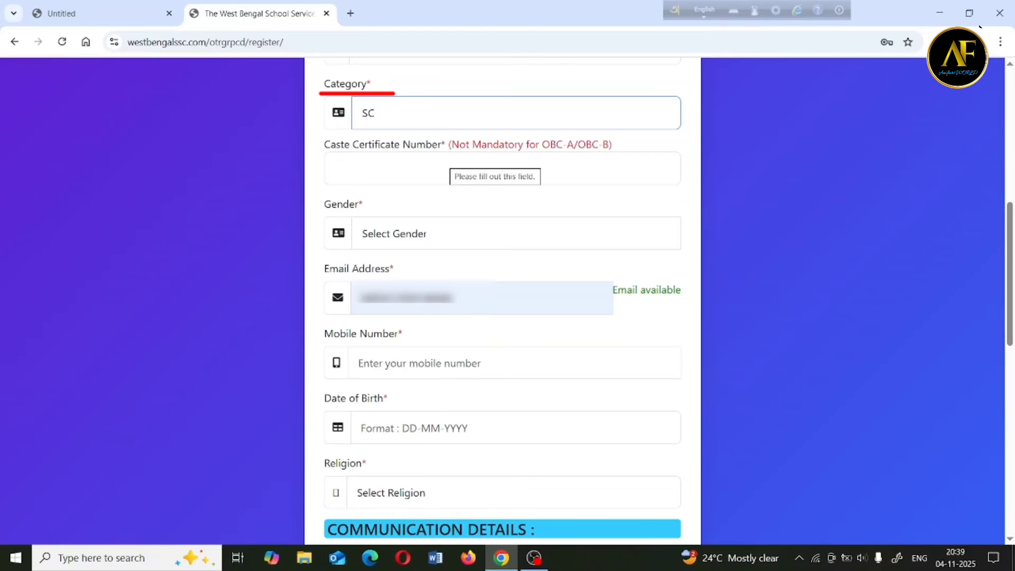
Step: Review the available category options, including the PH, OBC and EWS entries, leaving the selection as it is
click(516, 114)
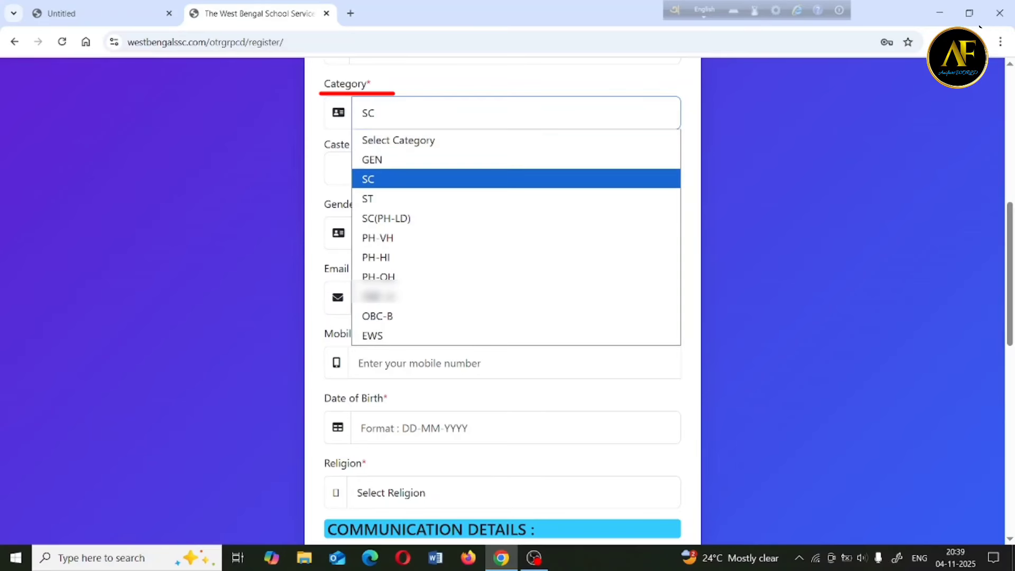
key(Down)
key(Down)
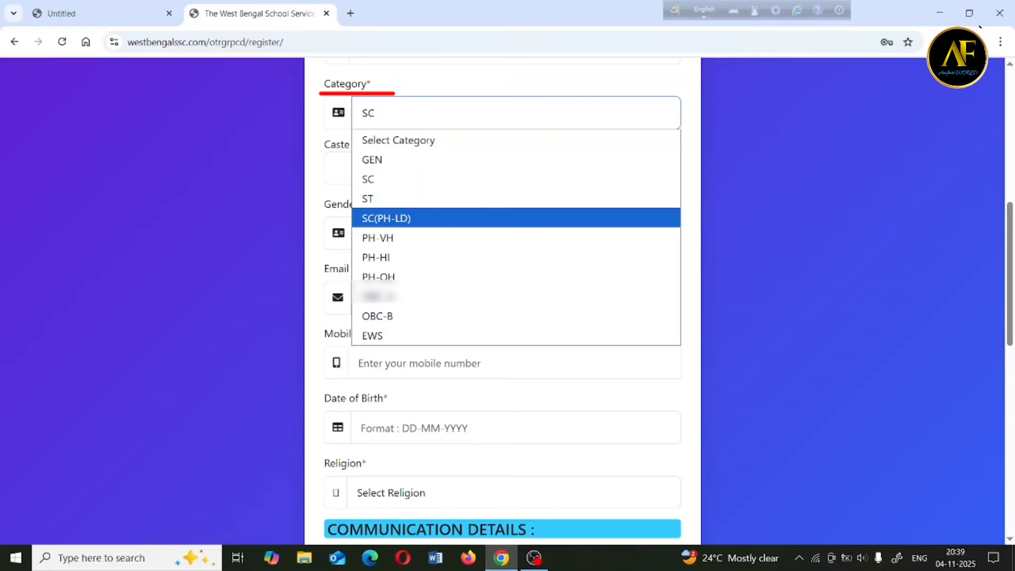
key(Down)
key(Down)
key(Down)
key(Down)
key(Down)
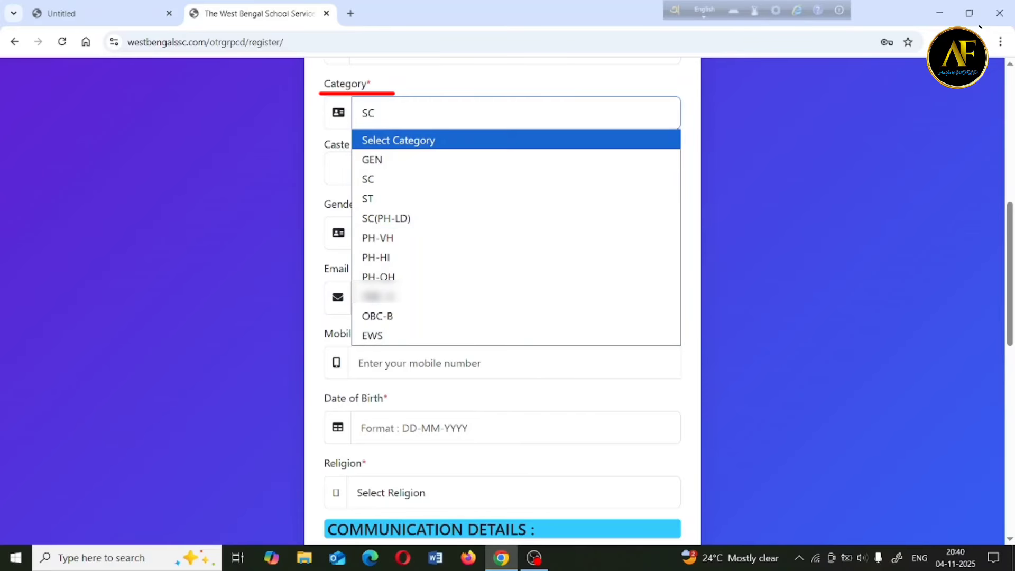
key(Escape)
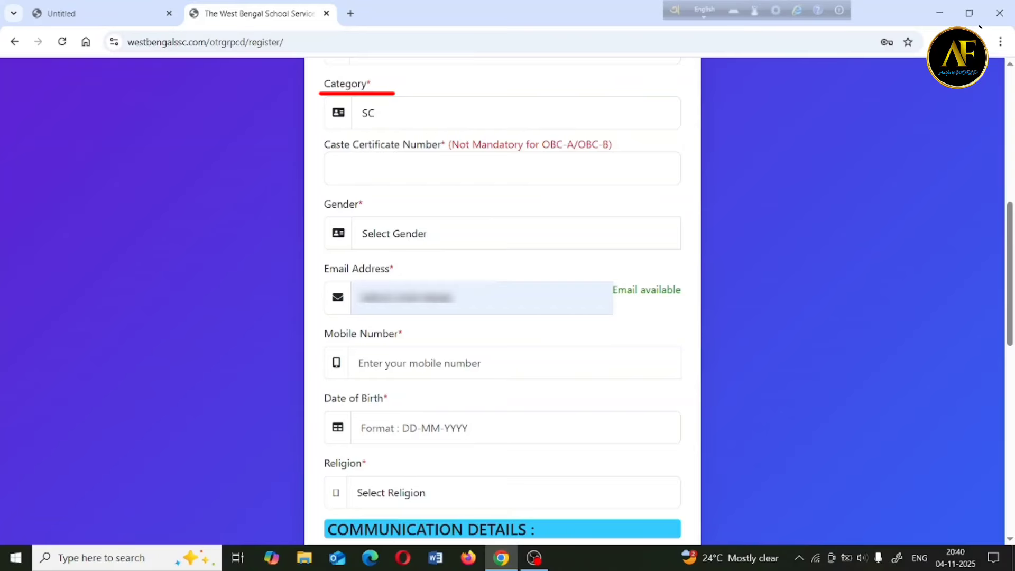
Step: Set the candidate's category to GEN and the gender to MALE
click(516, 113)
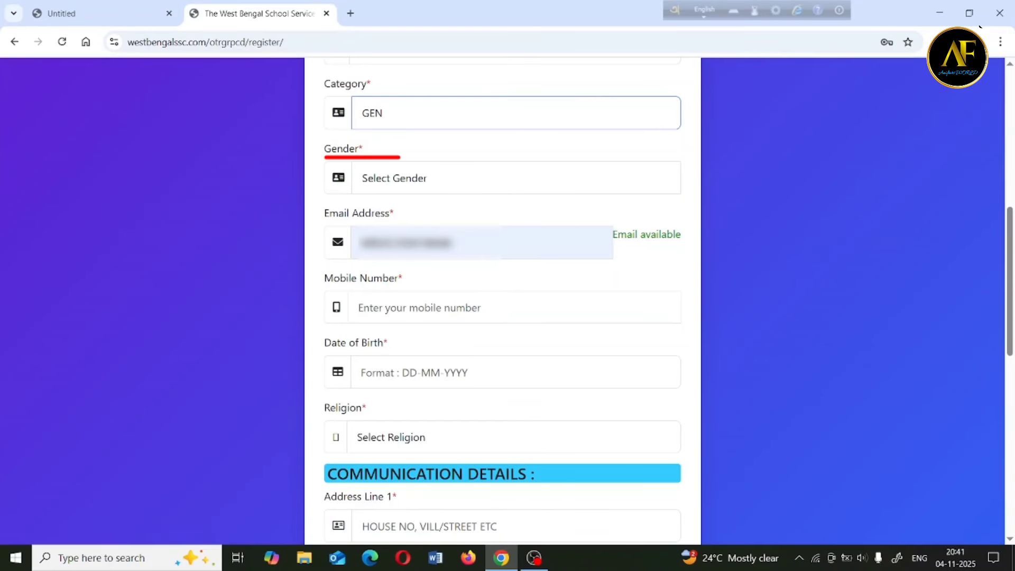
click(516, 178)
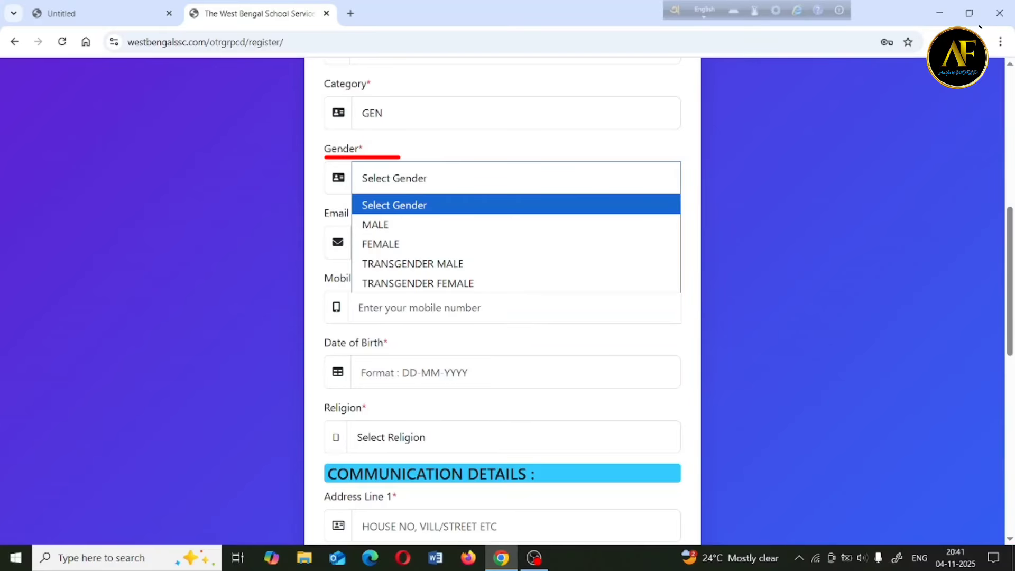
key(Down)
key(Down)
key(Down)
key(Down)
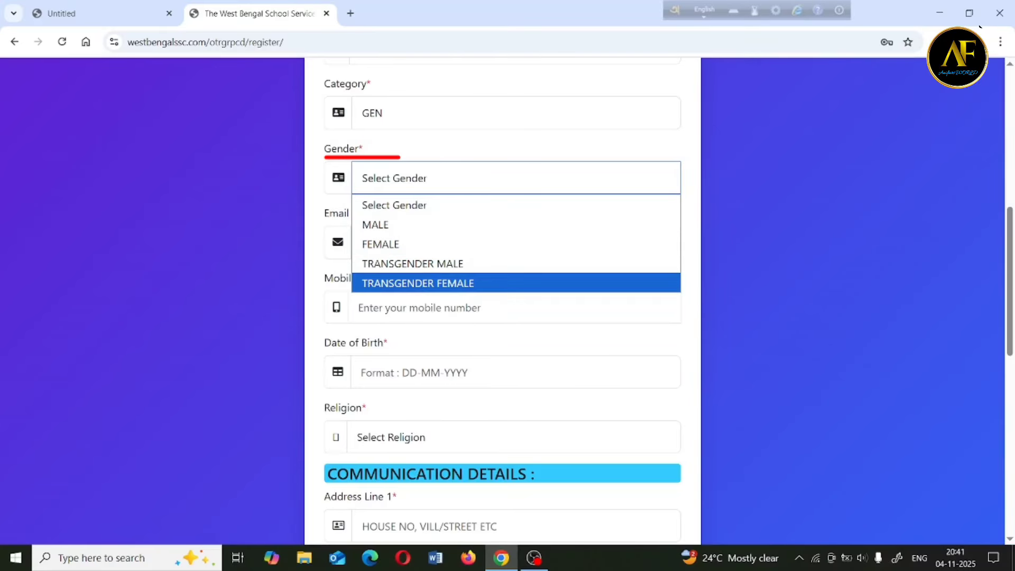
key(Up)
key(Up)
key(Up)
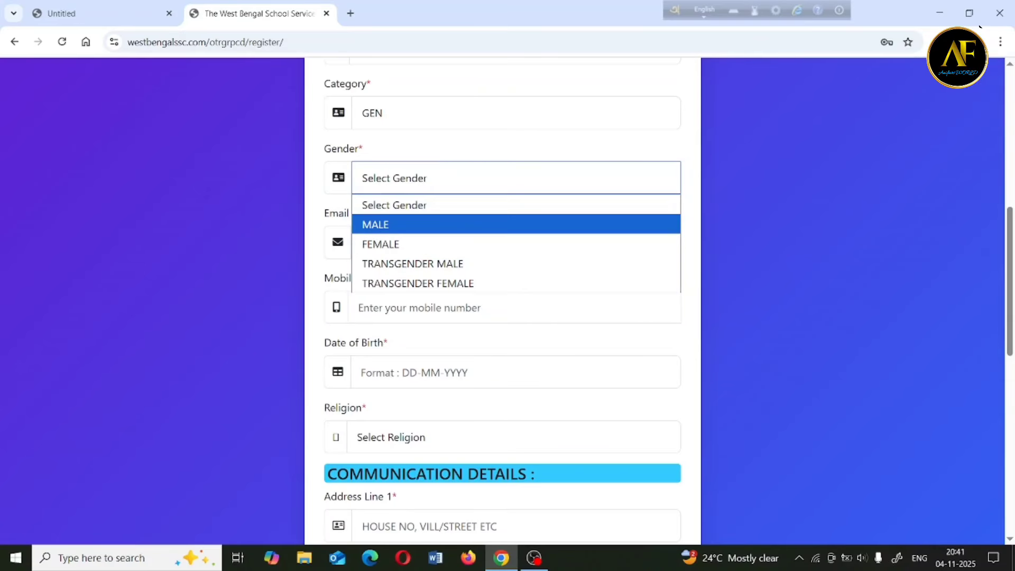
key(Return)
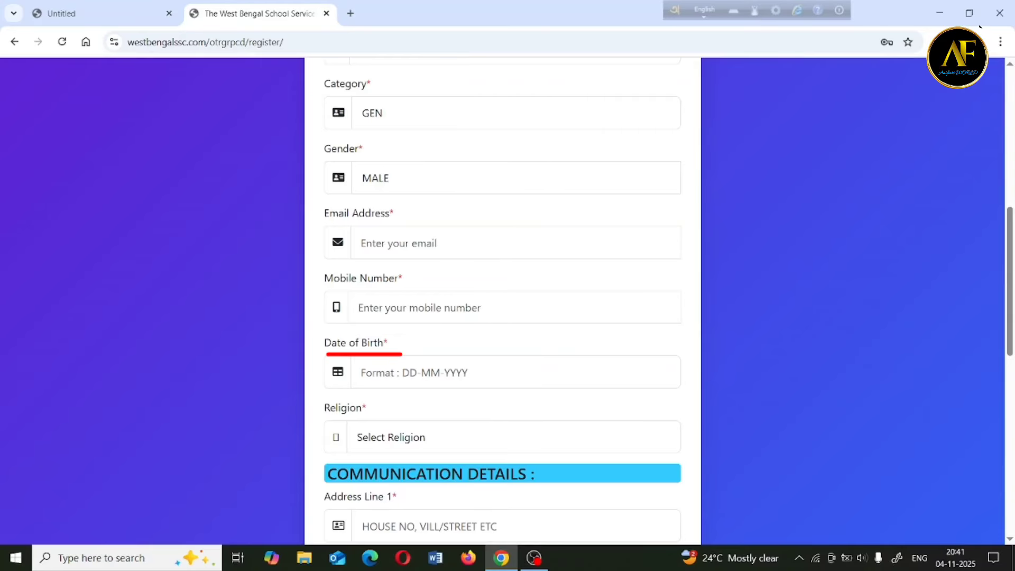
Step: View the calendar of the Date of Birth field without choosing a date
click(516, 372)
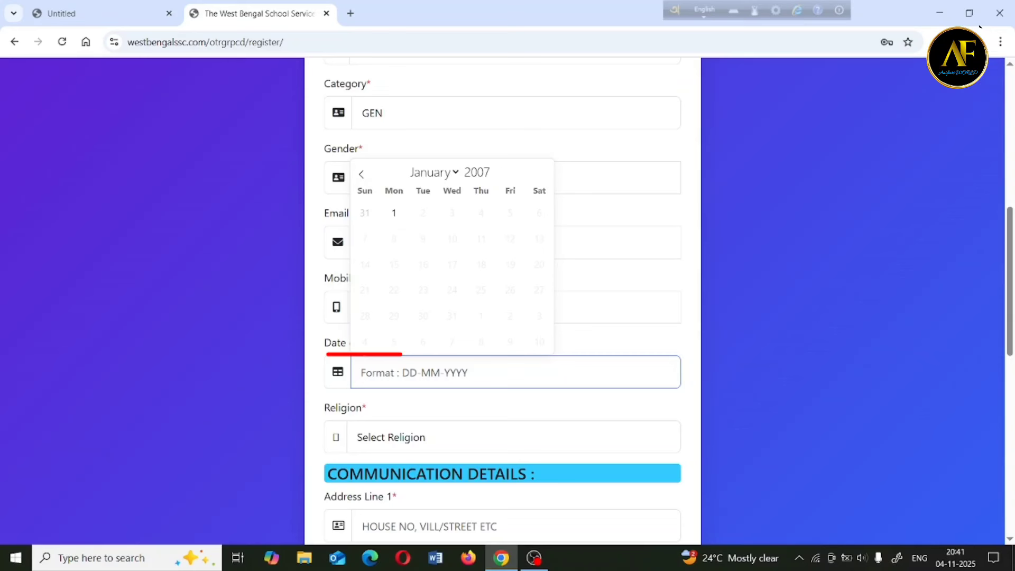
key(Escape)
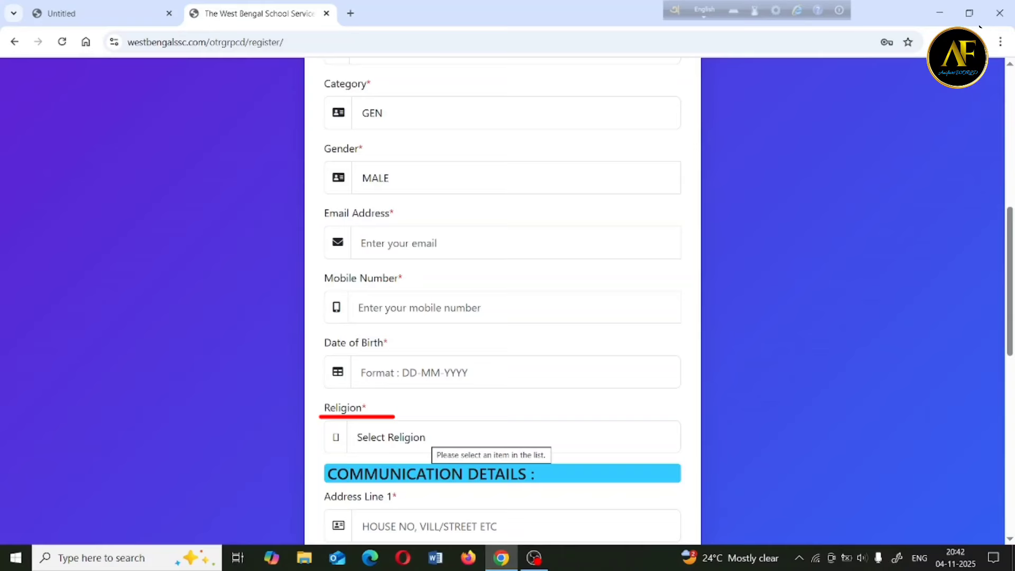
Step: Set the candidate's religion to OTHERS after going through the listed religions
key(alt+Down)
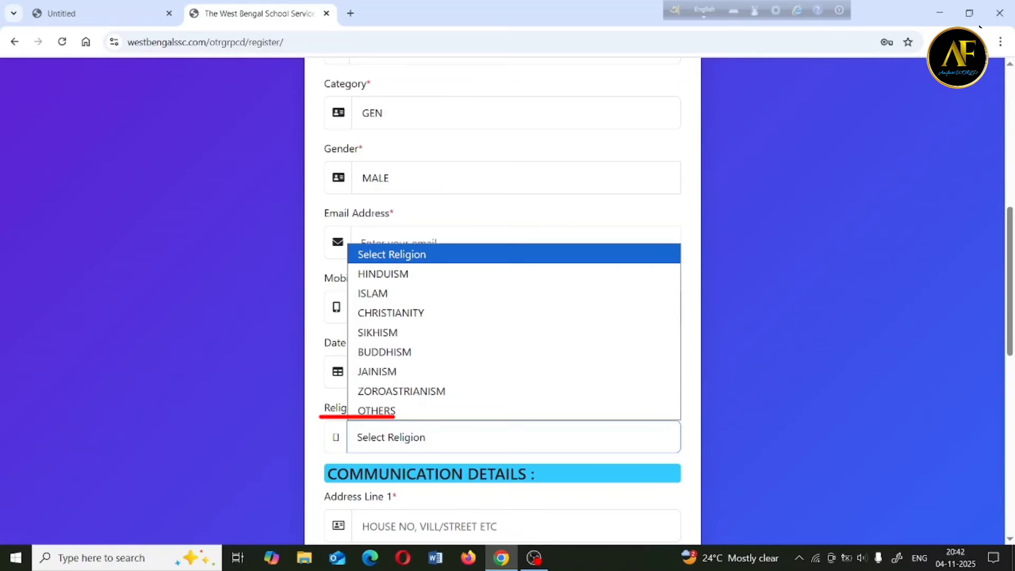
key(Down)
key(Down)
key(Down)
key(Down)
key(Down)
key(Down)
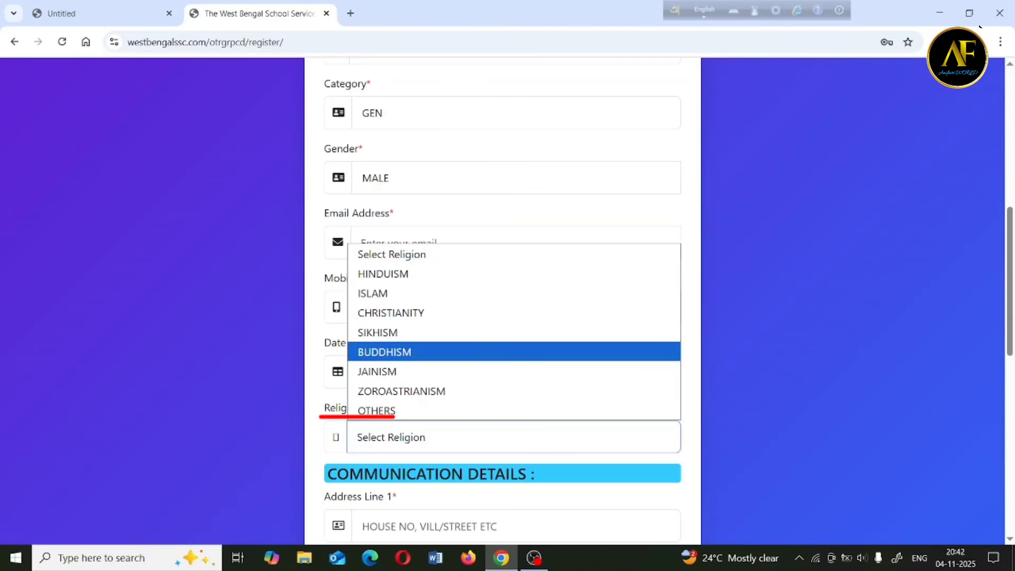
key(Up)
key(Up)
key(Up)
key(Up)
key(Up)
key(Up)
key(Up)
key(Down)
key(Down)
key(Down)
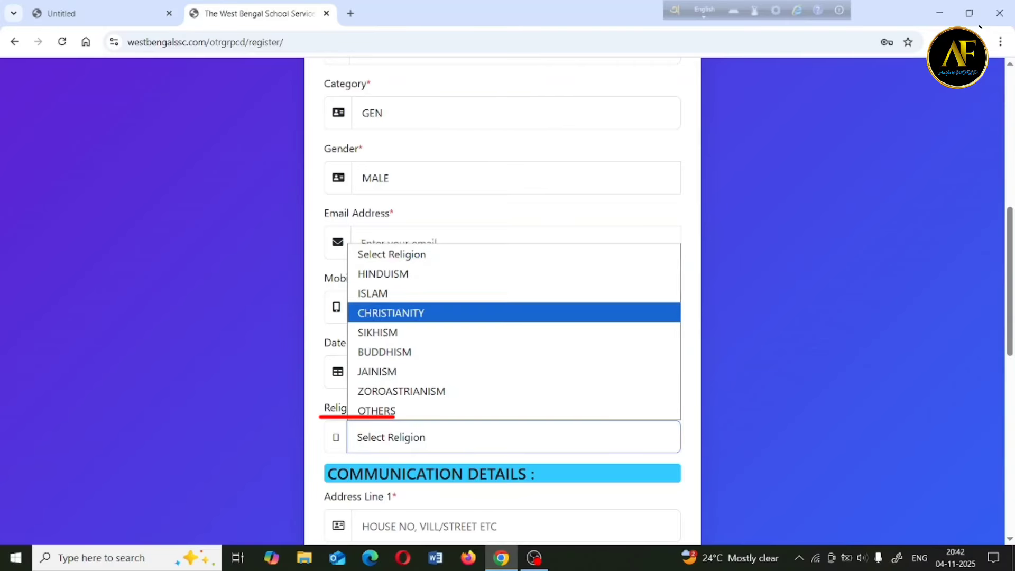
key(Down)
key(Down)
key(Down)
key(Up)
key(Up)
key(Up)
key(Up)
key(Up)
key(Down)
key(Down)
key(Down)
key(Down)
key(Down)
key(Down)
key(Down)
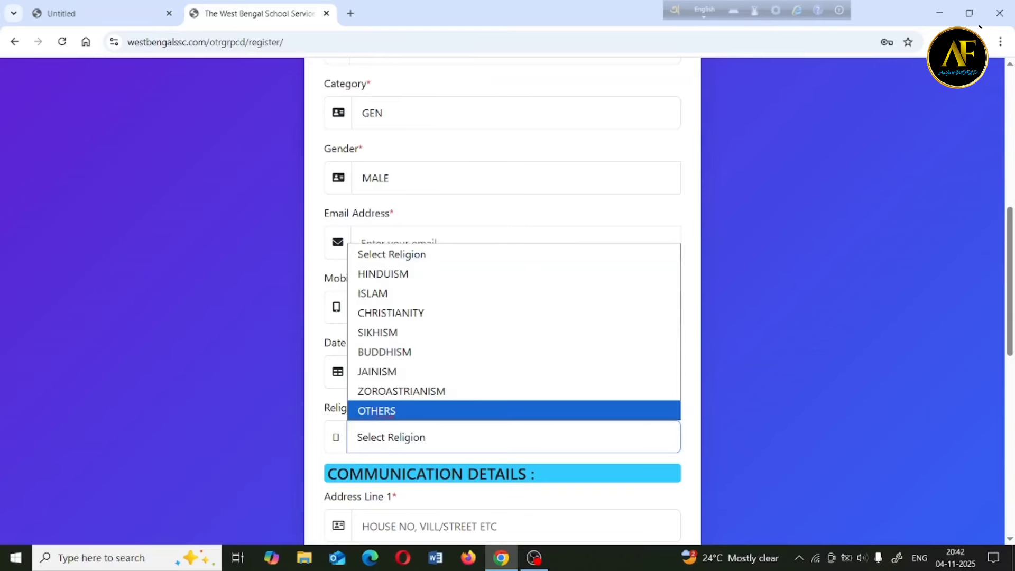
key(Return)
Step: Set the district in the communication details to MALDA
scroll(502, 301, down, 7)
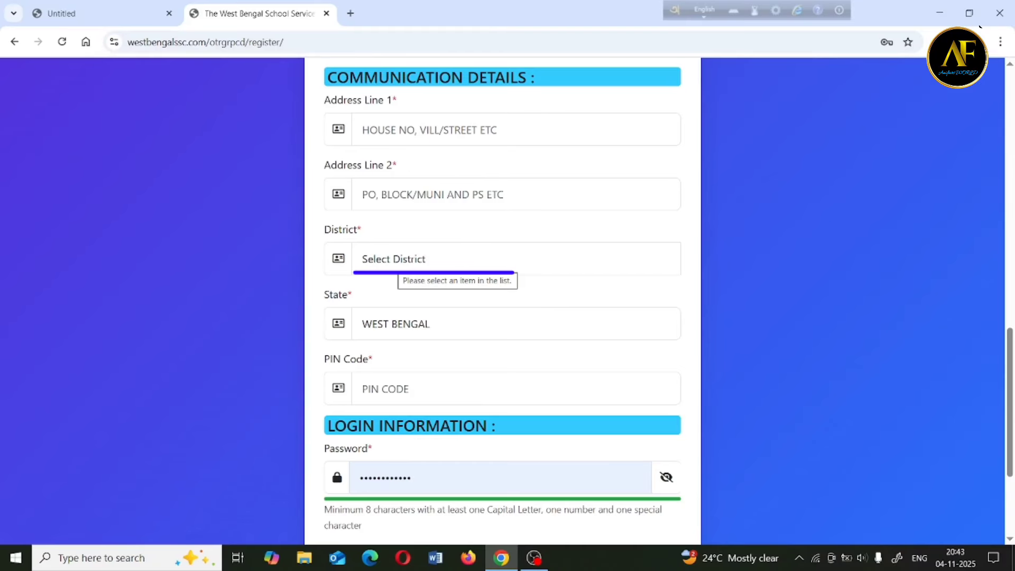
click(399, 259)
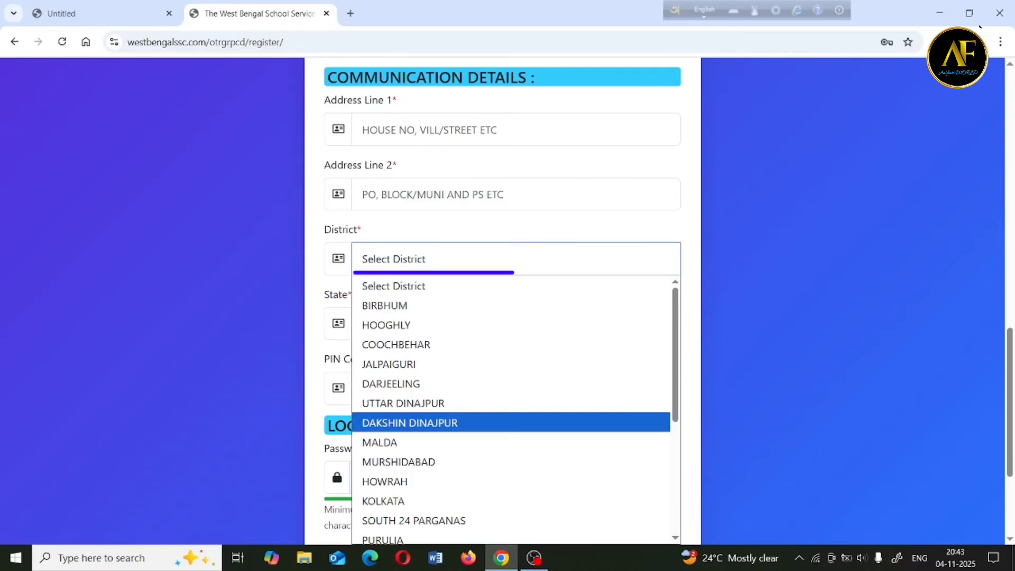
click(402, 442)
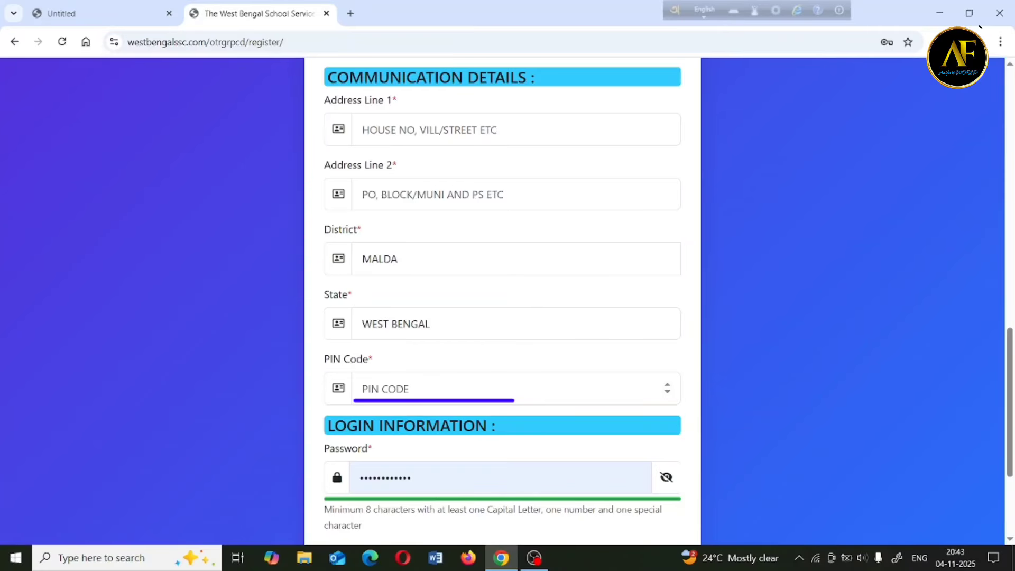
Step: Agree to the Terms and Conditions at the end of the registration form
scroll(502, 389, down, 3)
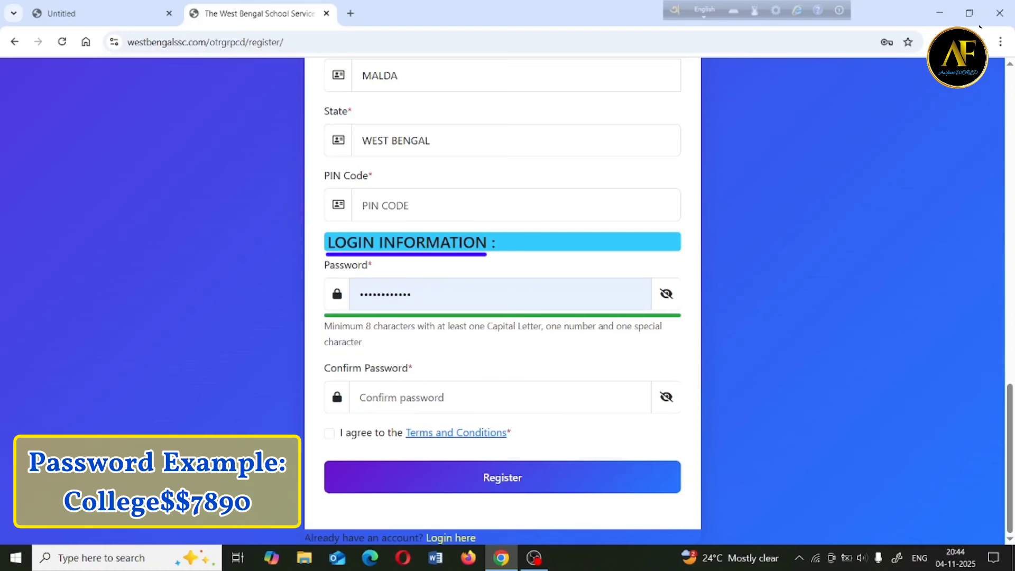
click(329, 434)
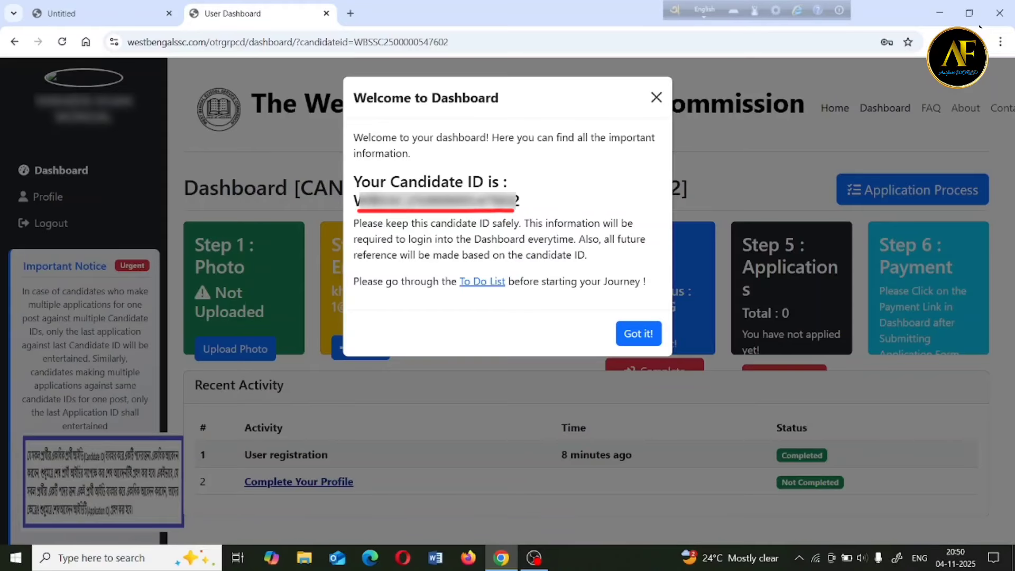
Step: Dismiss the dashboard welcome notice and upload the candidate's JPG photo with signature
click(639, 333)
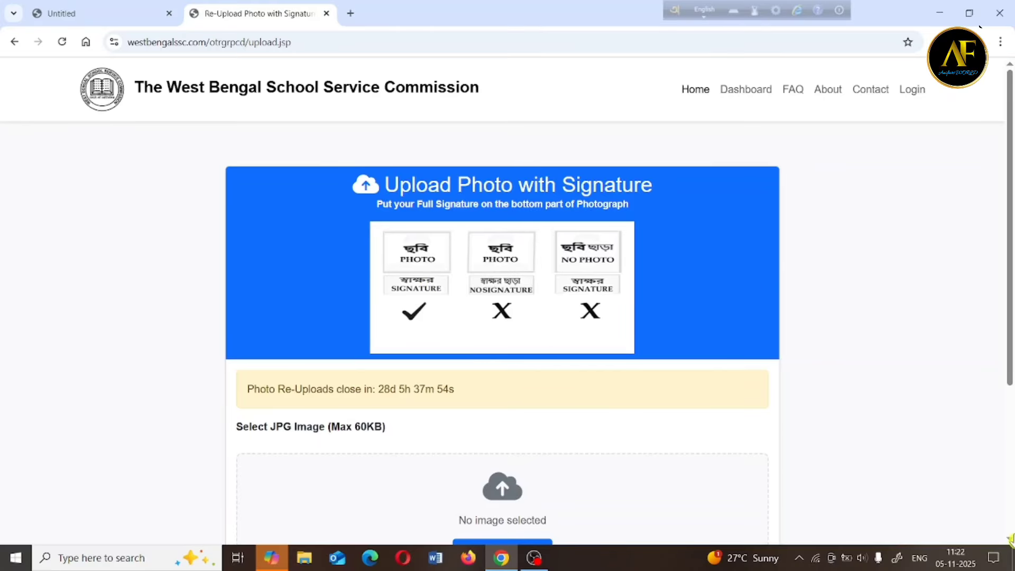
scroll(1010, 542, down, 2)
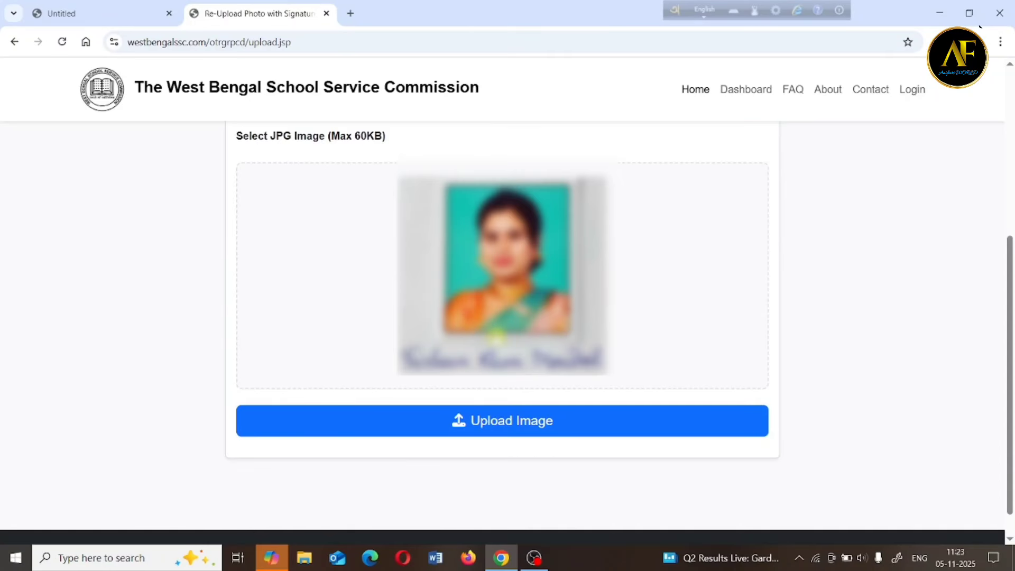
click(505, 423)
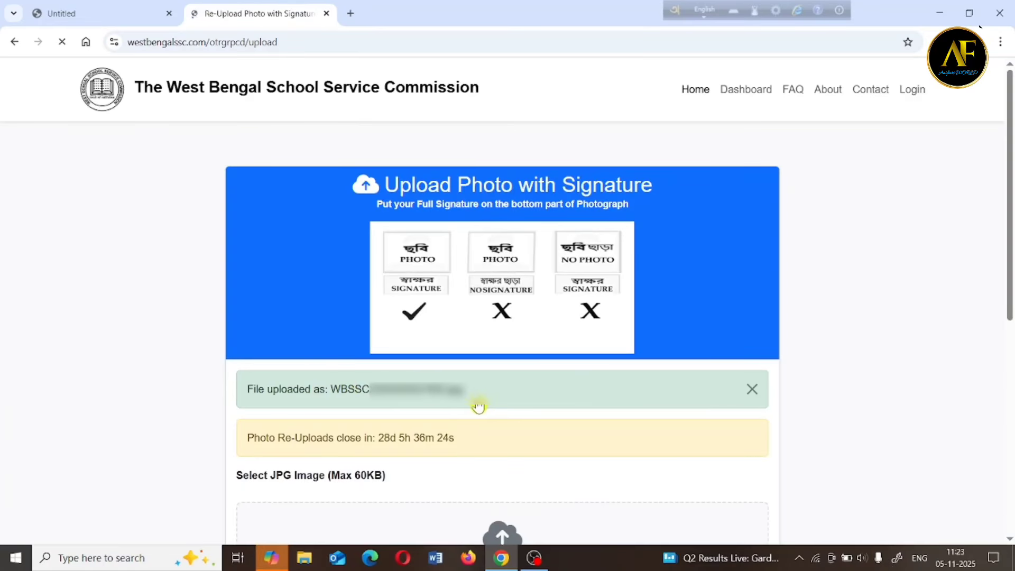
scroll(451, 405, down, 3)
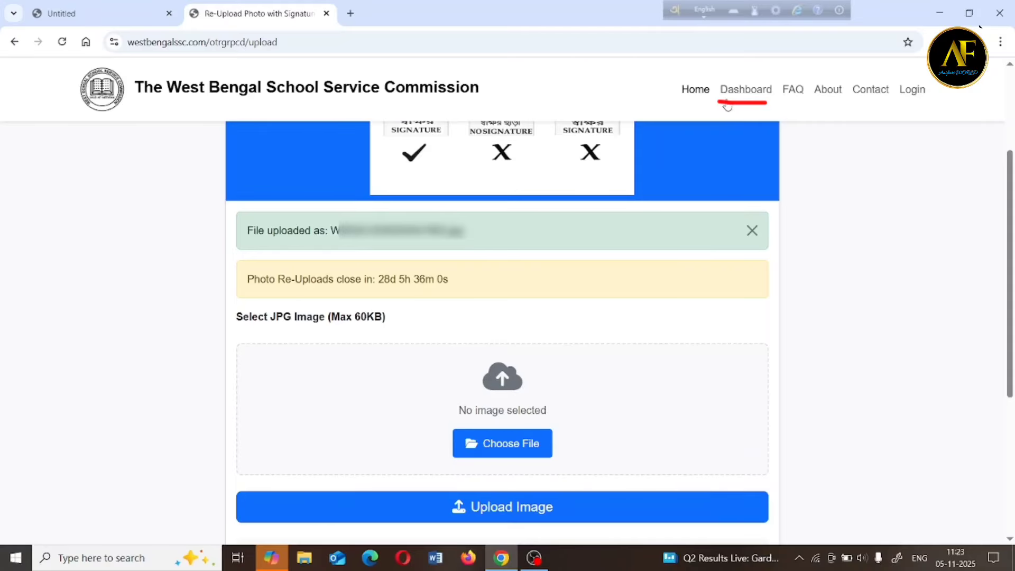
Step: Open the candidate dashboard and verify the registered email address by entering the emailed OTP
click(739, 93)
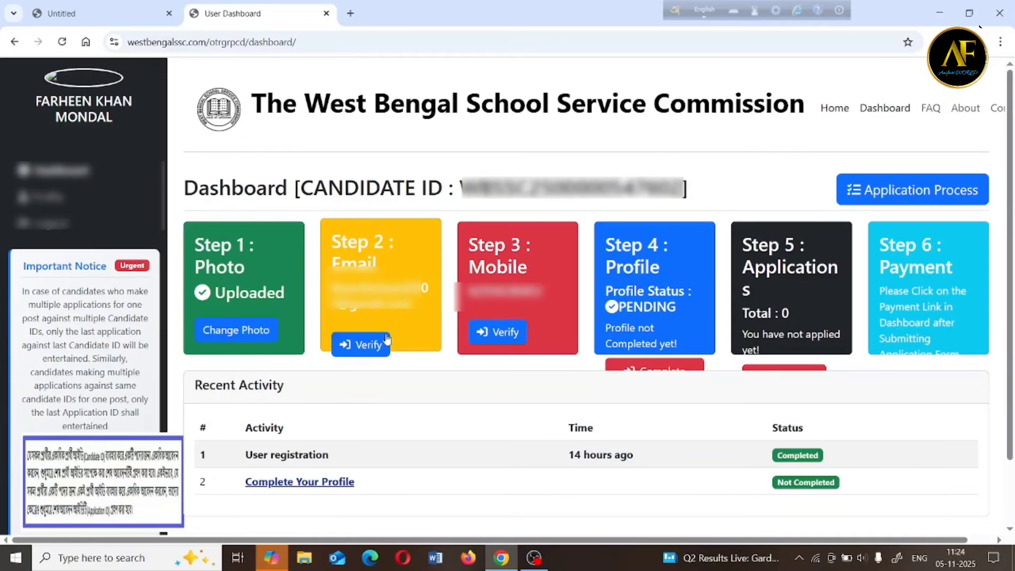
click(373, 345)
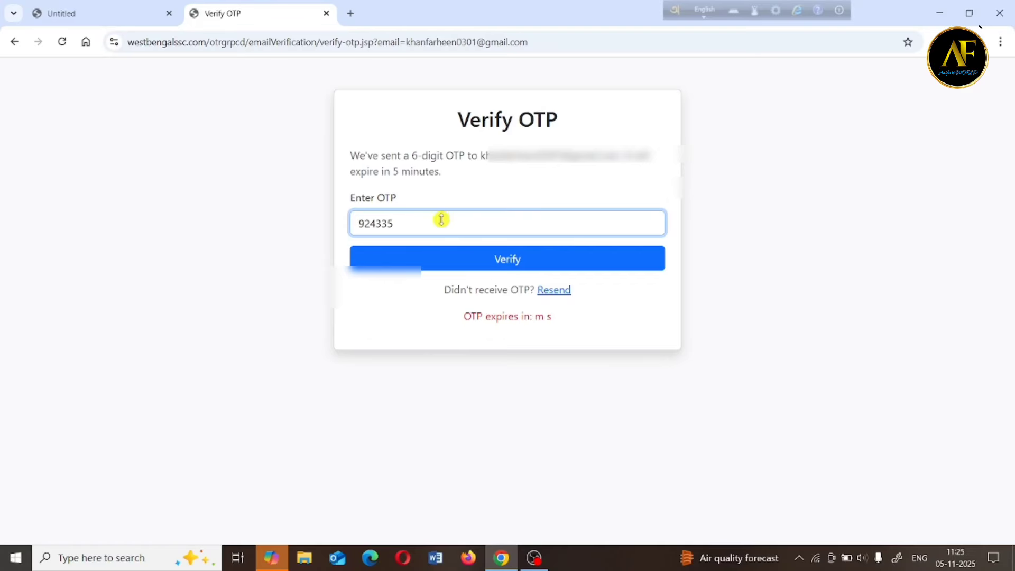
click(514, 266)
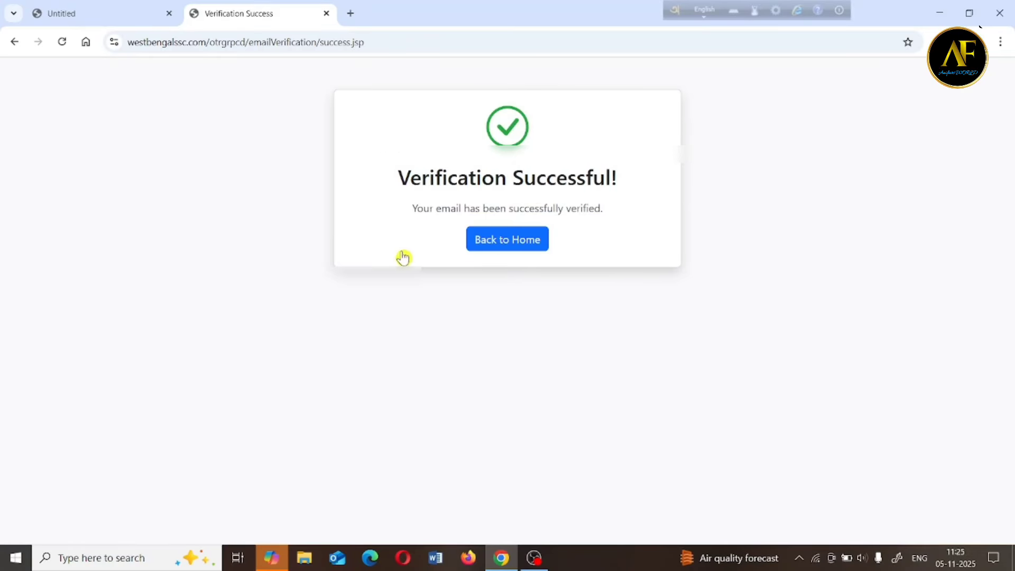
Step: Return to the dashboard and verify the candidate's mobile number by entering the 6-digit OTP
click(511, 248)
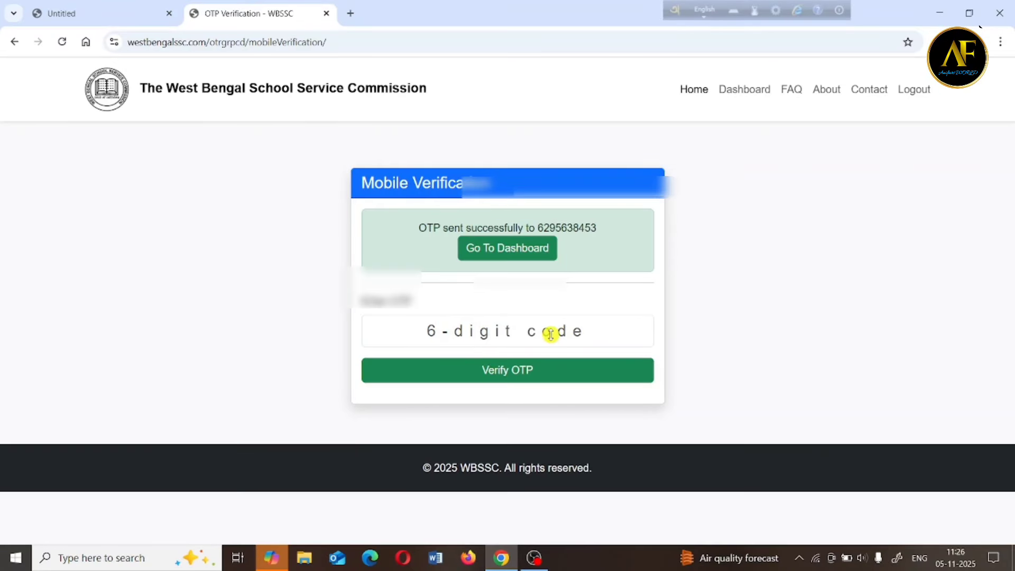
click(529, 380)
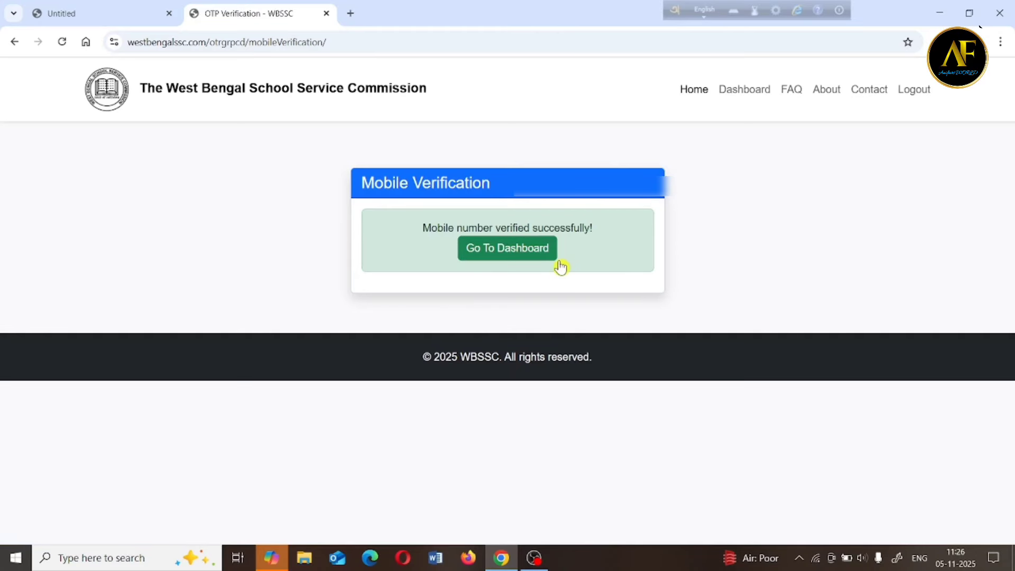
click(504, 259)
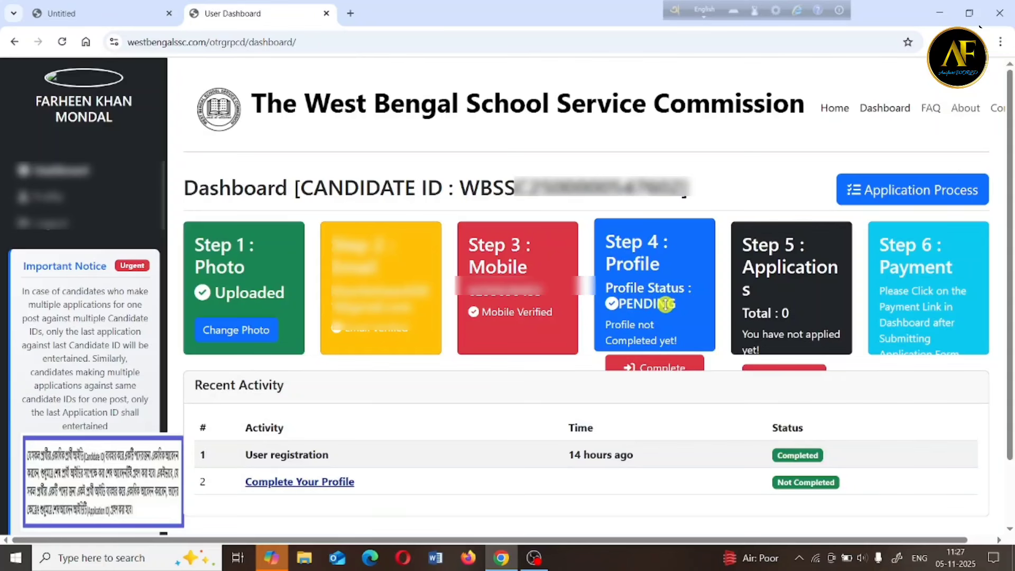
Step: Open the Step 4 profile form, check the Group-C post choice and personal information, and proceed to Education
click(655, 368)
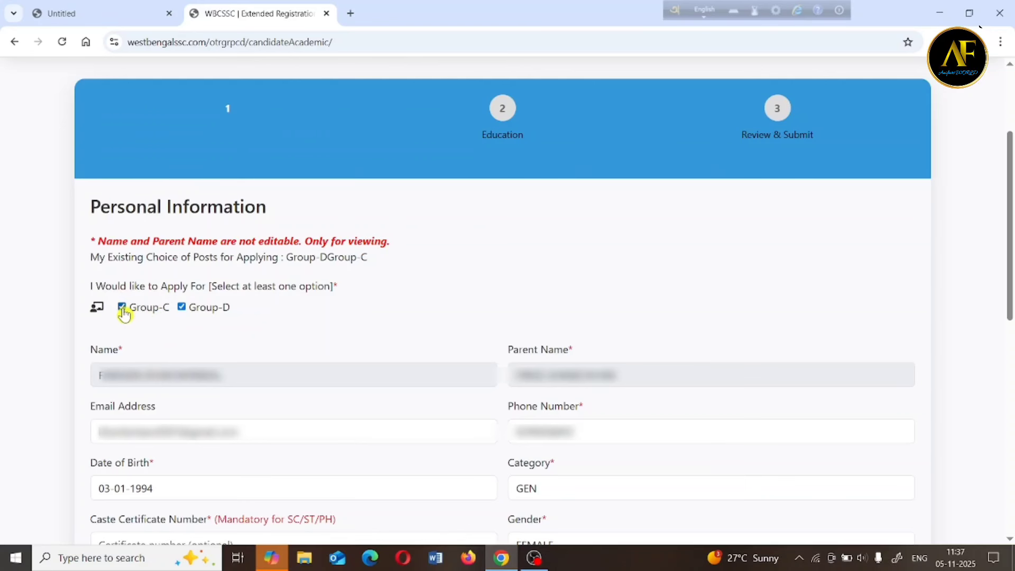
click(122, 311)
scroll(527, 497, down, 8)
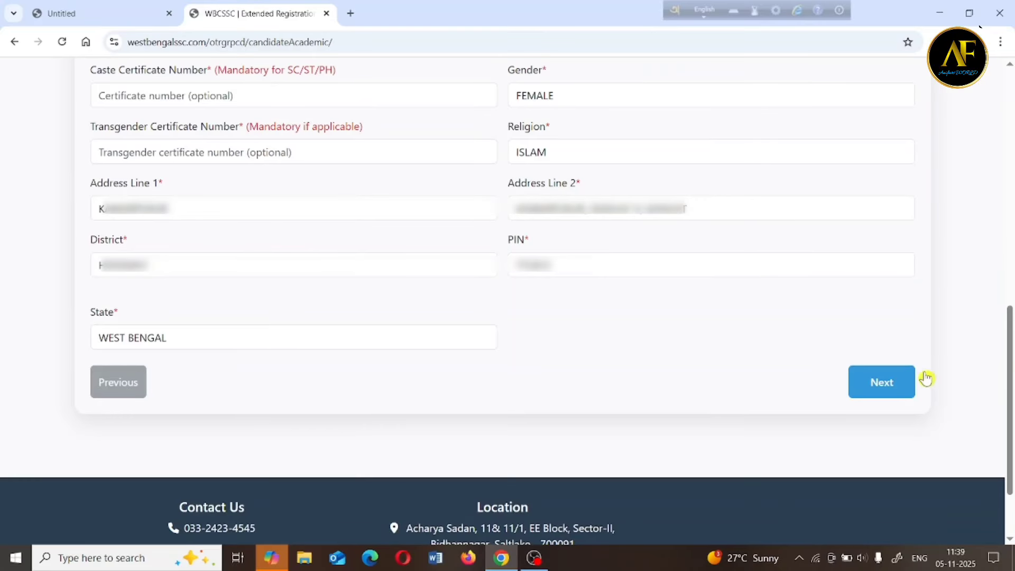
click(892, 387)
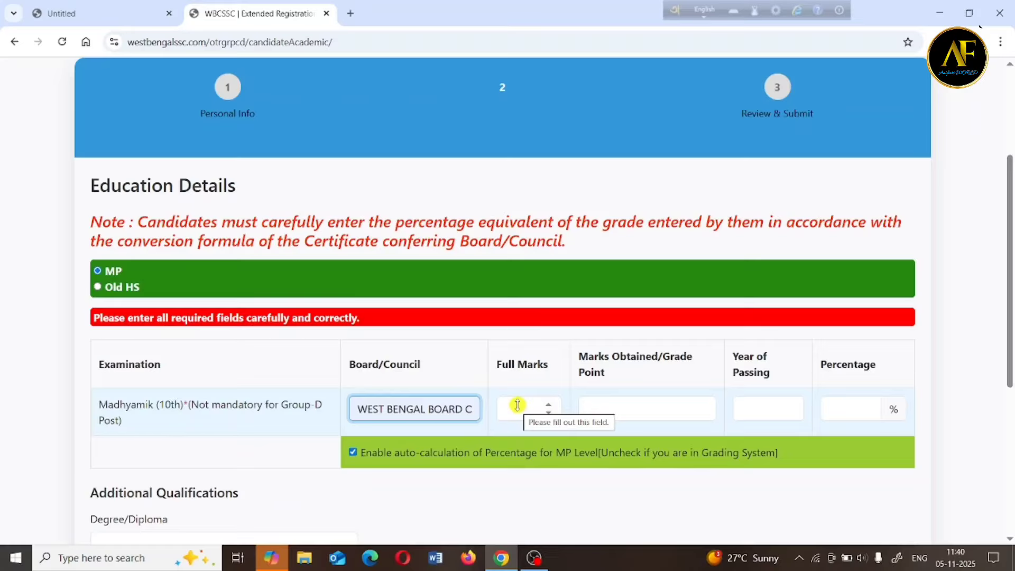
Step: Fill in the Madhyamik (10th) row with full marks 700 and marks obtained 610, using automatic percentage calculation
click(517, 405)
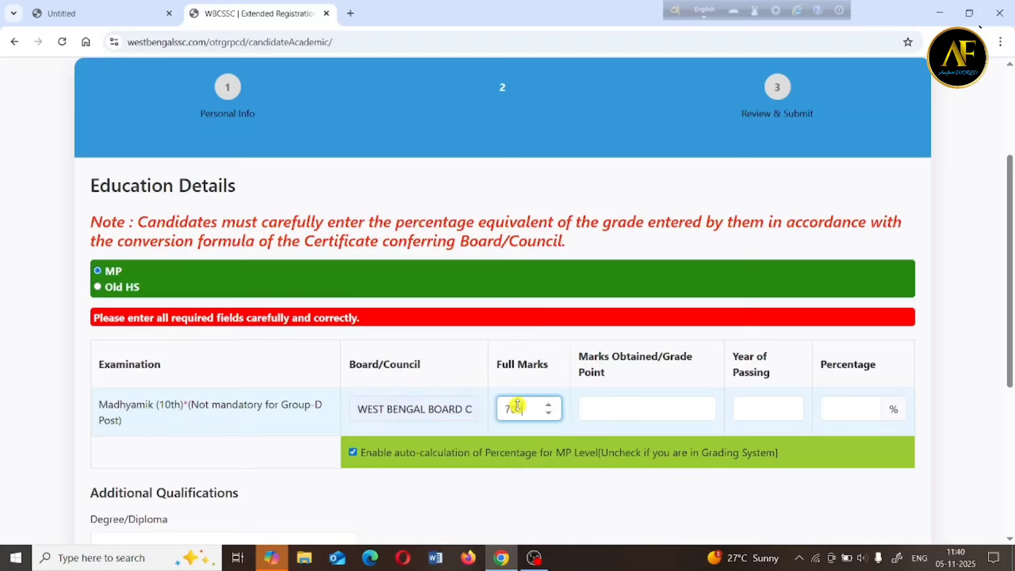
click(611, 407)
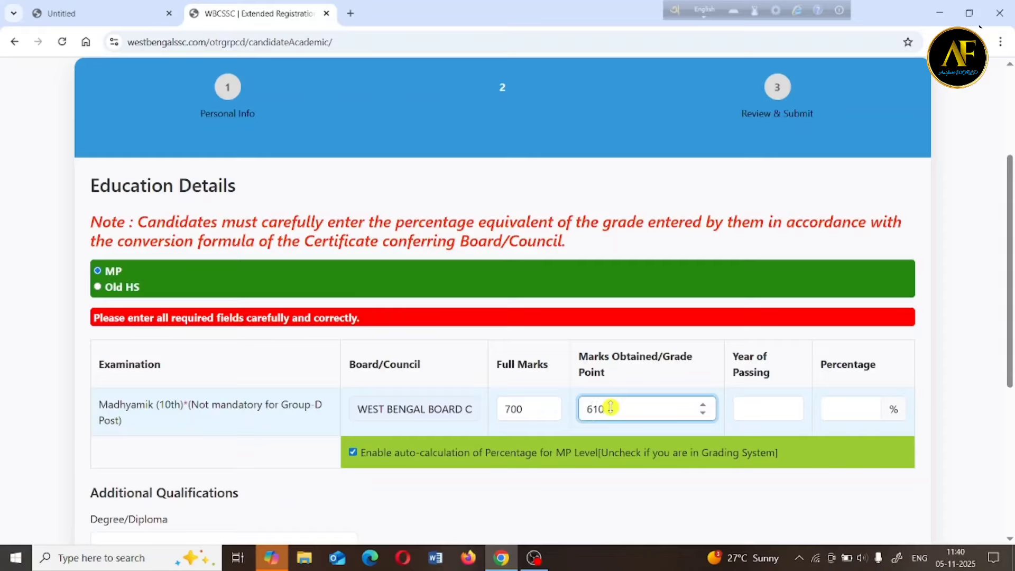
click(760, 407)
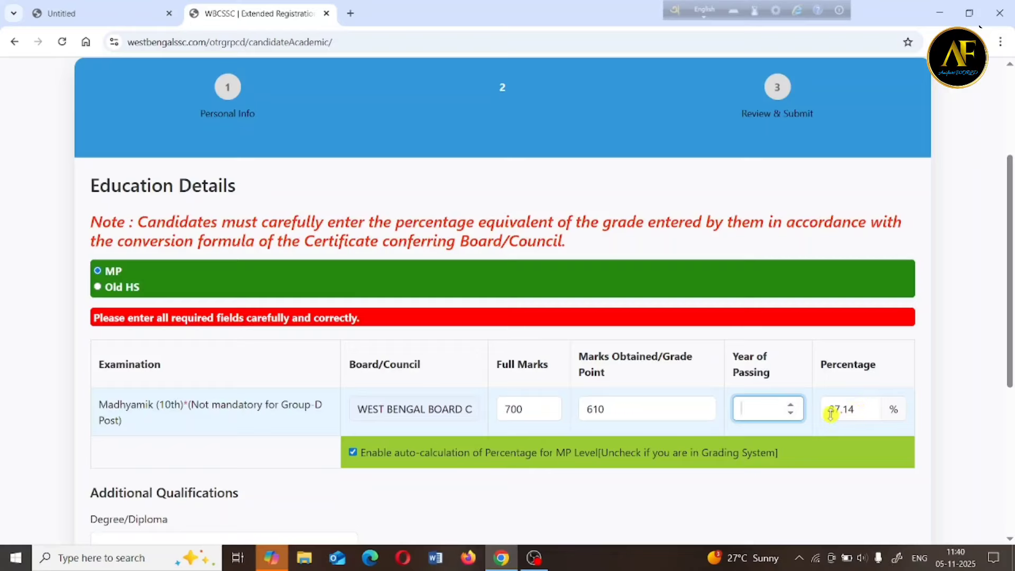
mouse_move(857, 411)
Step: Switch the qualification to Old HS and enter full marks 1000, marks obtained 600 and year of passing 1993
click(99, 288)
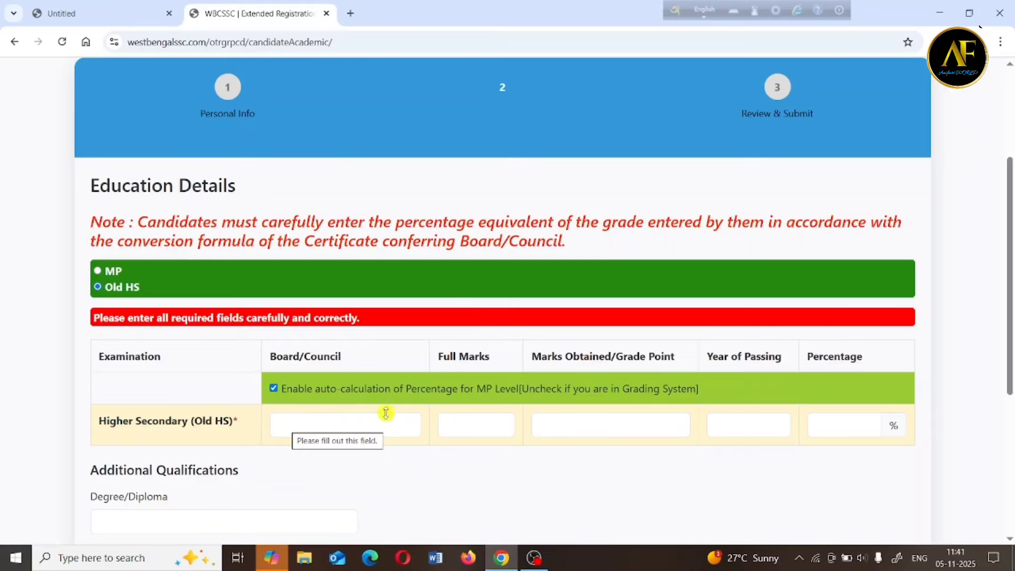
click(465, 418)
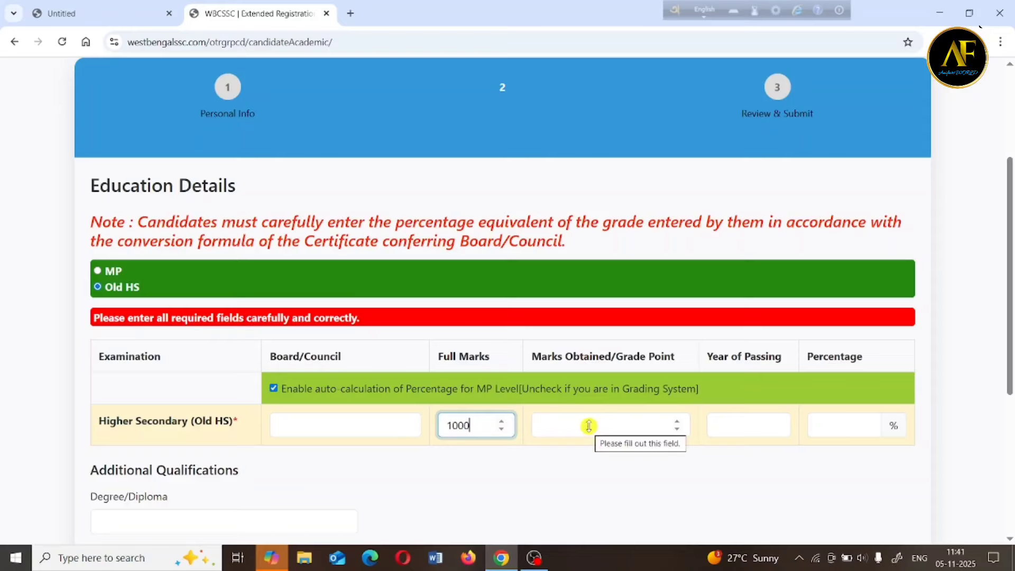
click(588, 425)
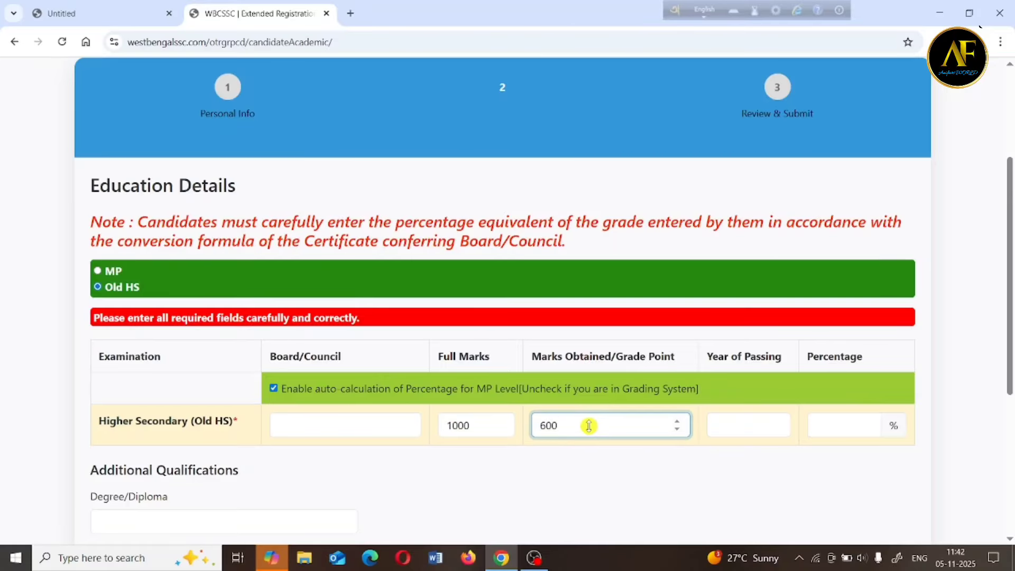
click(735, 426)
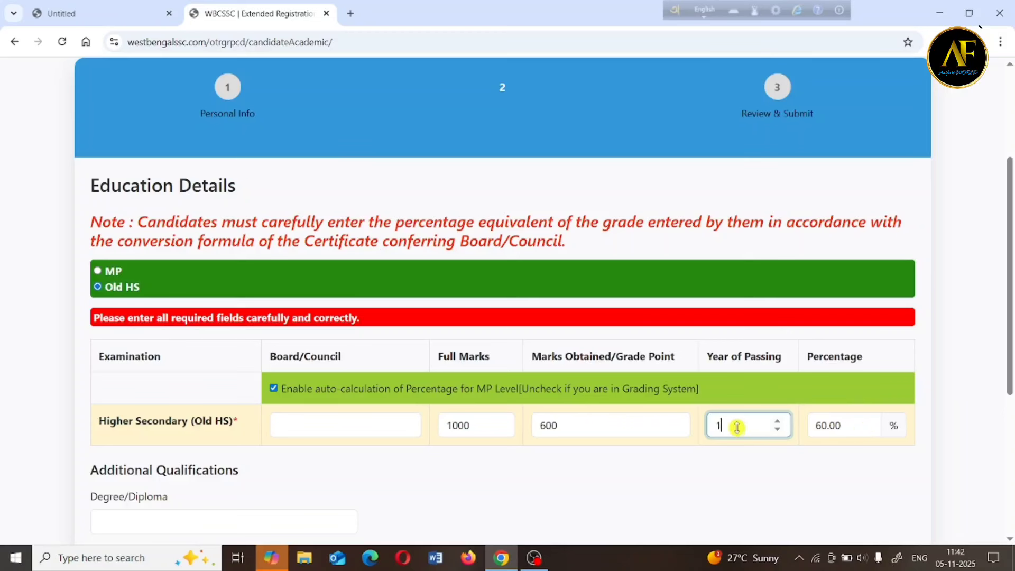
text(1993)
scroll(367, 474, down, 2)
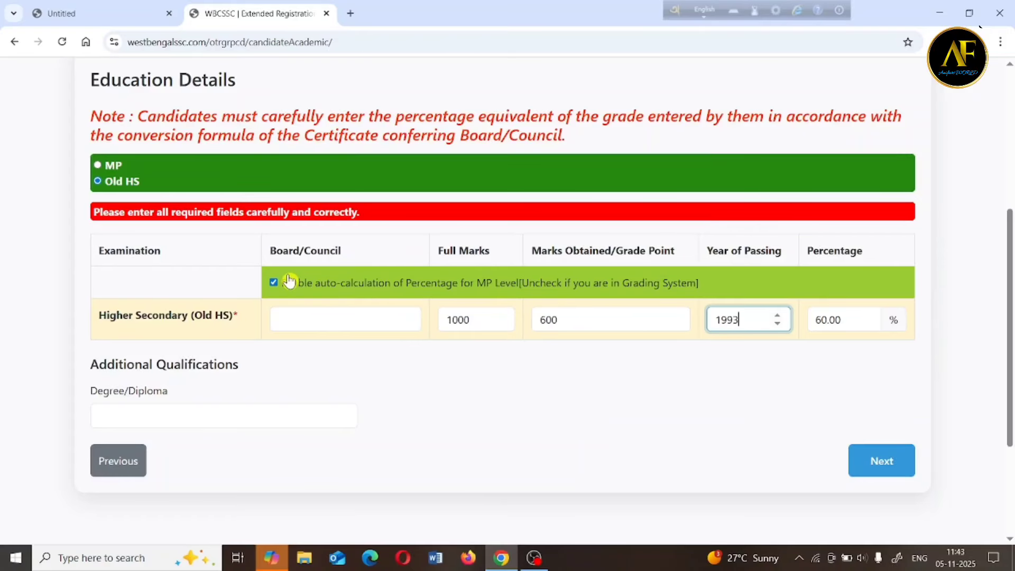
click(182, 350)
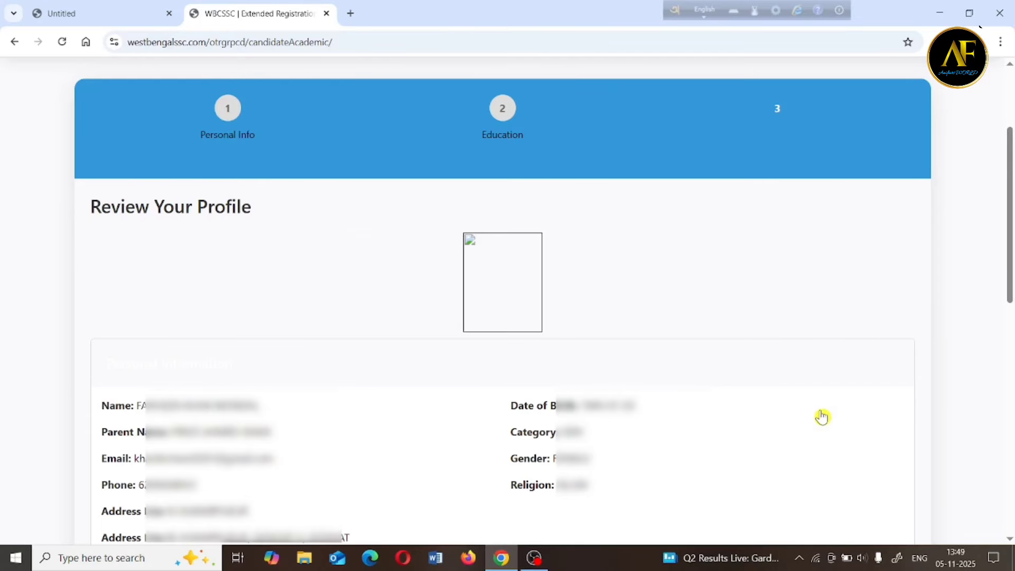
Step: Certify that the reviewed profile information is accurate, submit the profile form and confirm the data as correct
scroll(822, 417, down, 10)
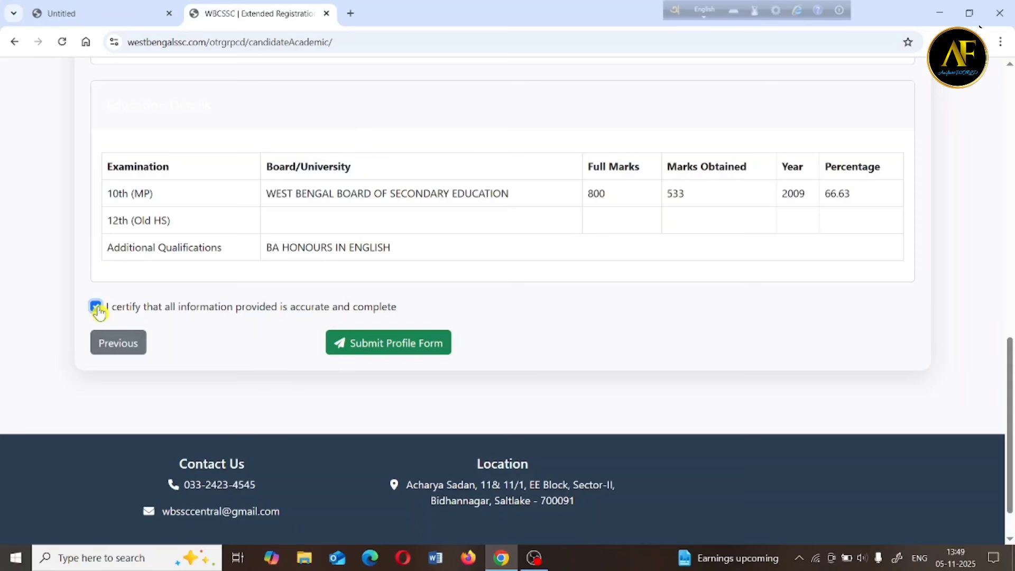
click(378, 351)
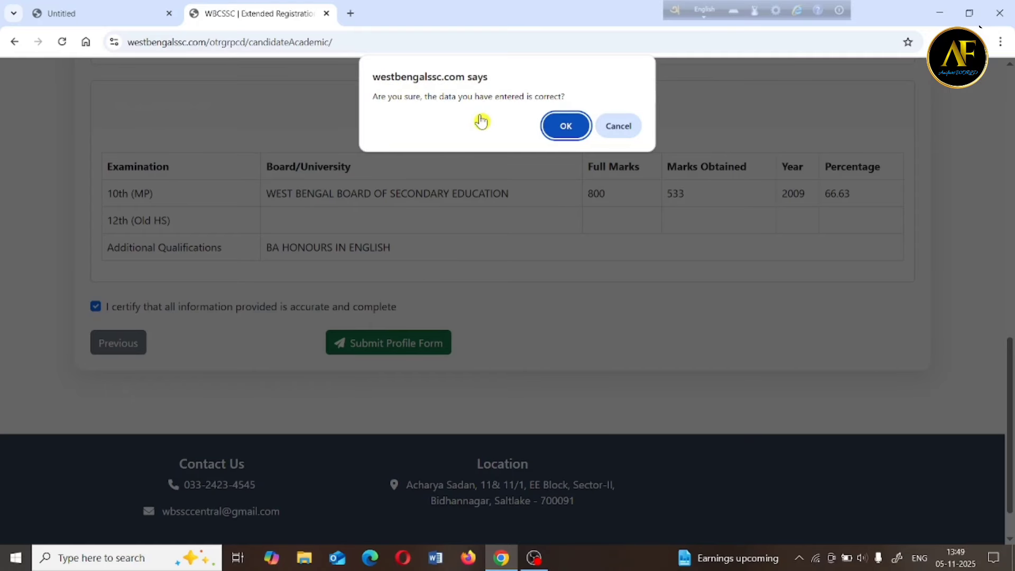
click(554, 130)
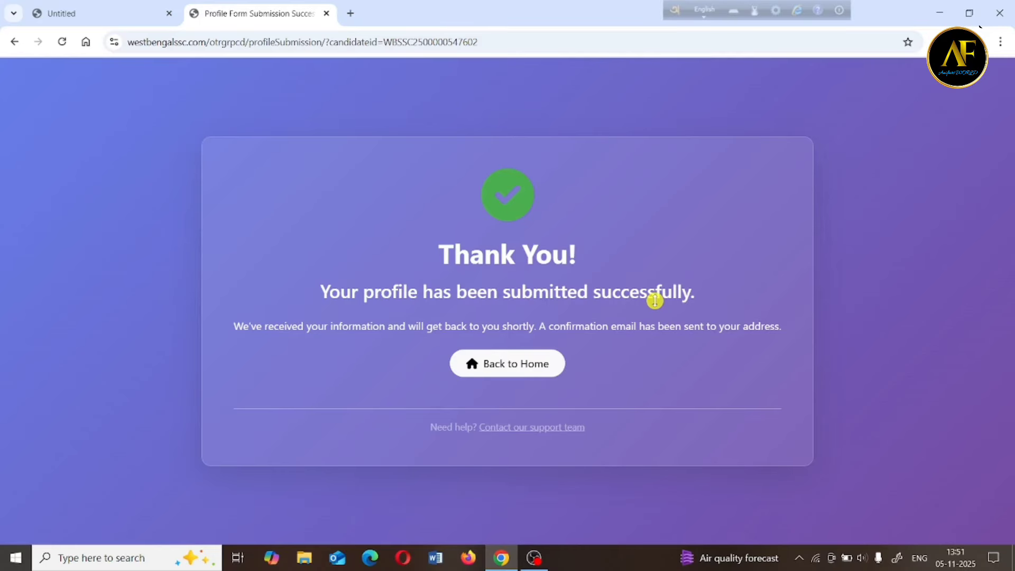
Step: Return to the dashboard and finalize the submitted profile, confirming the irreversible finalization
click(522, 371)
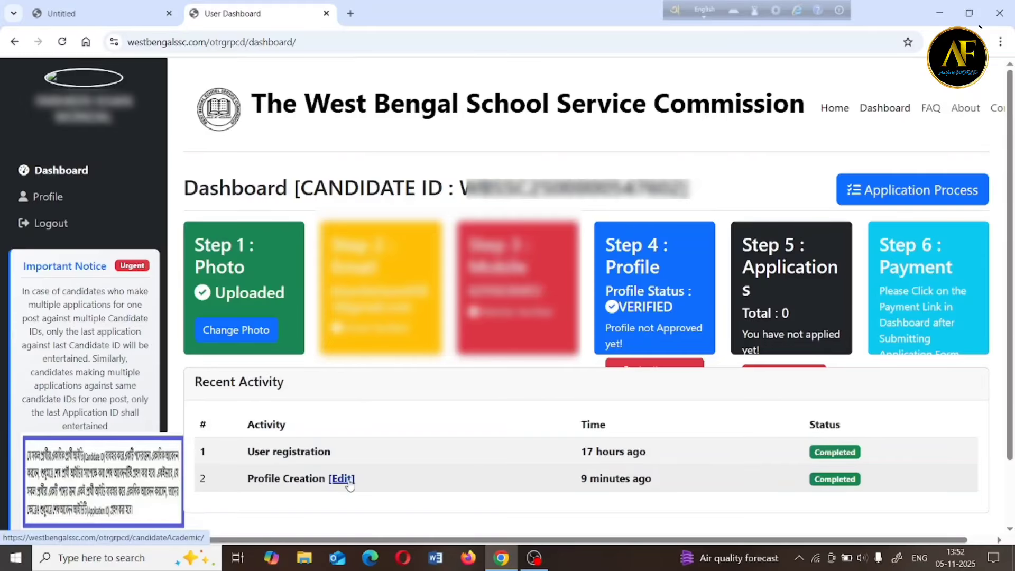
click(673, 364)
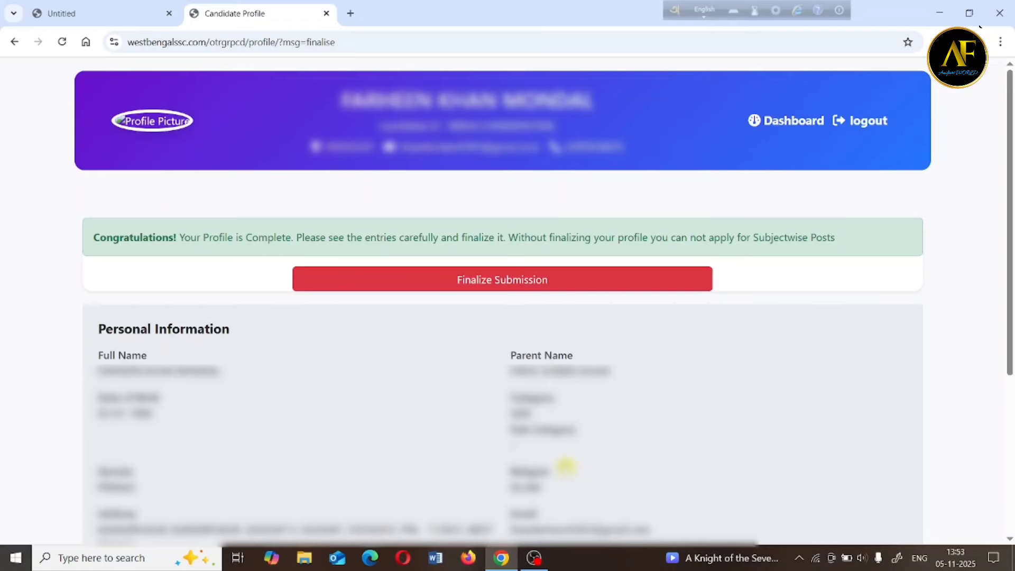
click(520, 281)
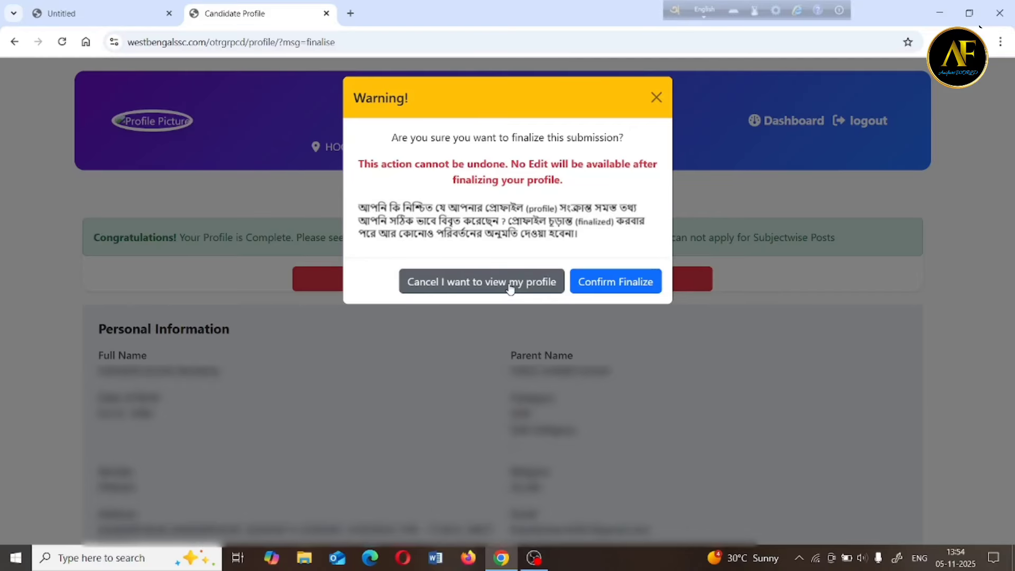
click(610, 283)
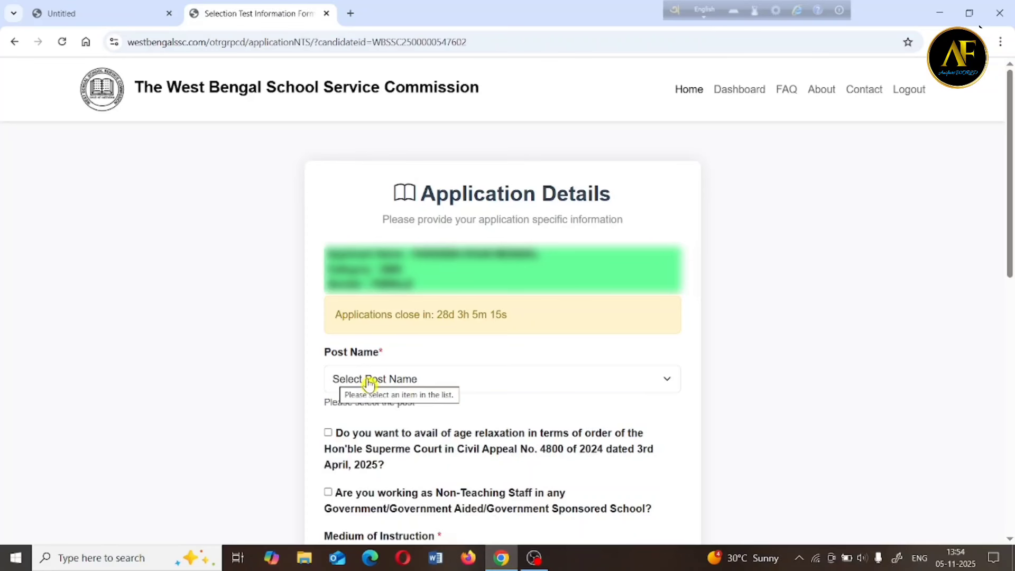
Step: Select Group-C as the post name in the Application Details form
click(492, 385)
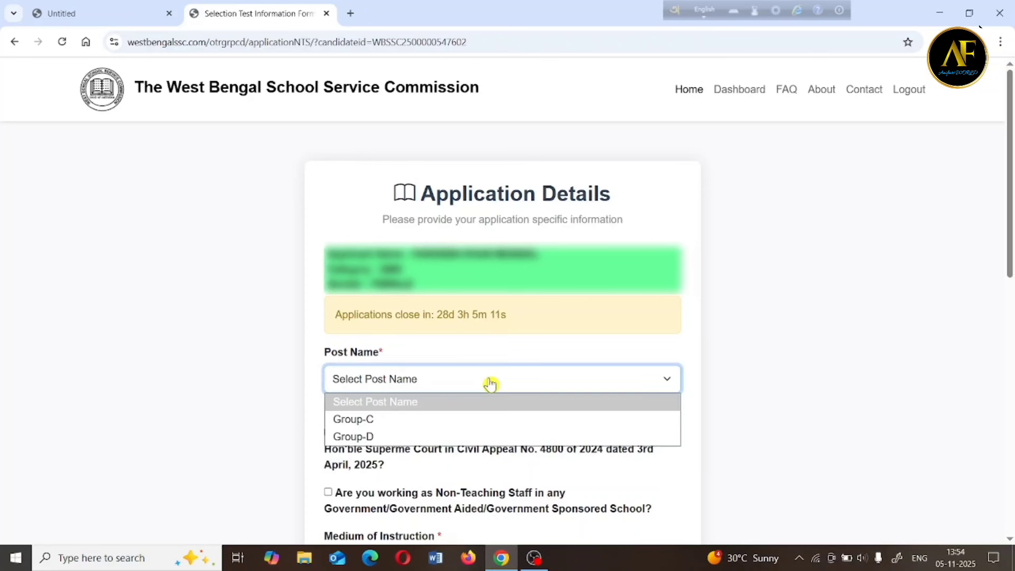
click(369, 422)
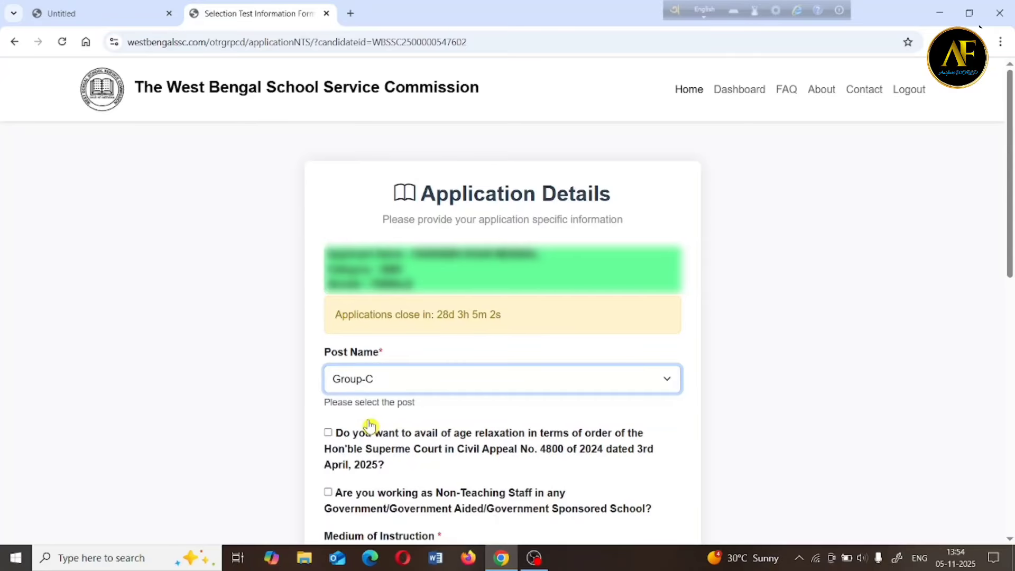
Step: Try the Civil Appeal No. 4800 age relaxation option with its Old Roll Number field, and clear the option again
scroll(369, 426, down, 4)
drag(656, 238, 501, 229)
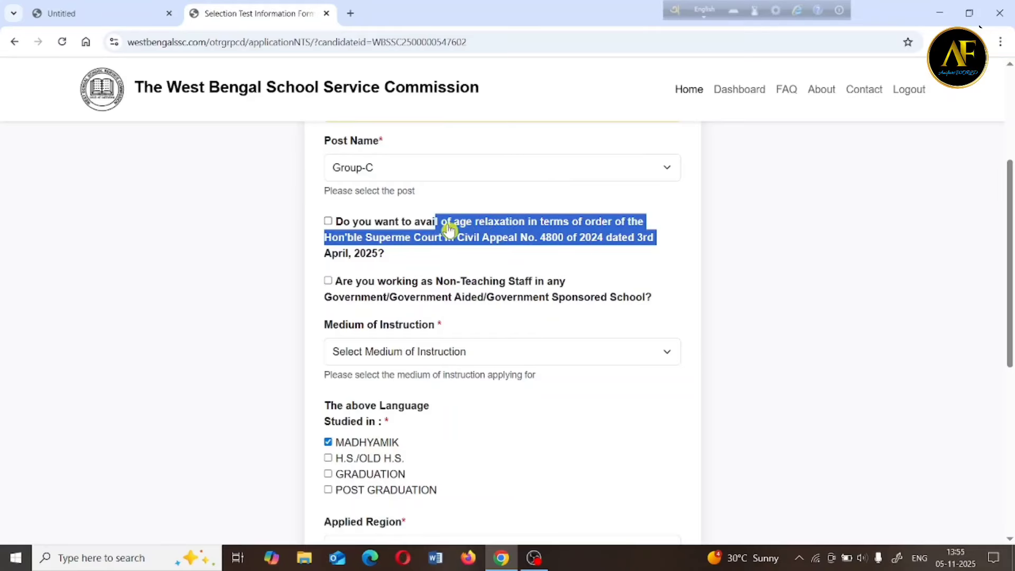
click(373, 219)
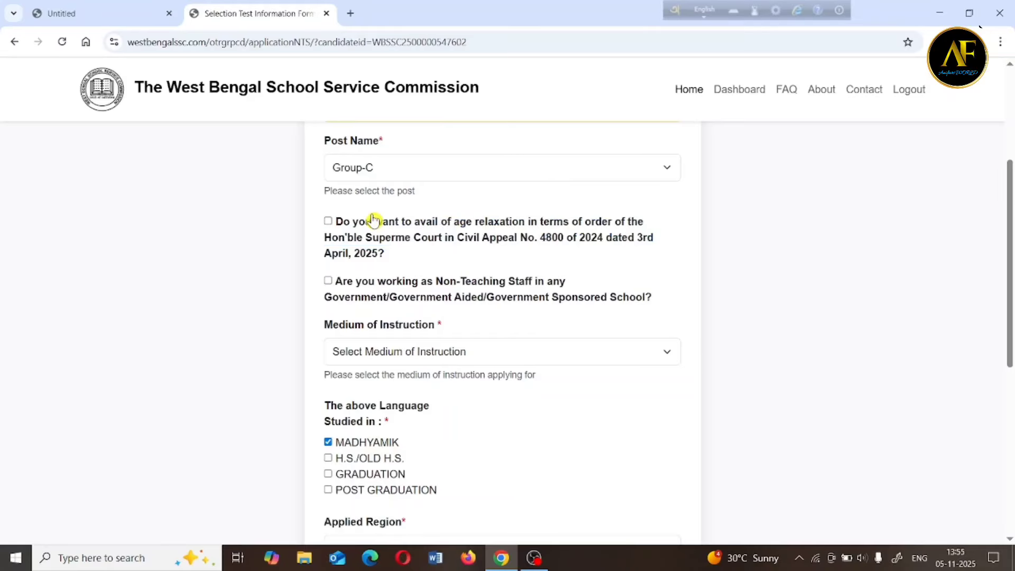
click(328, 221)
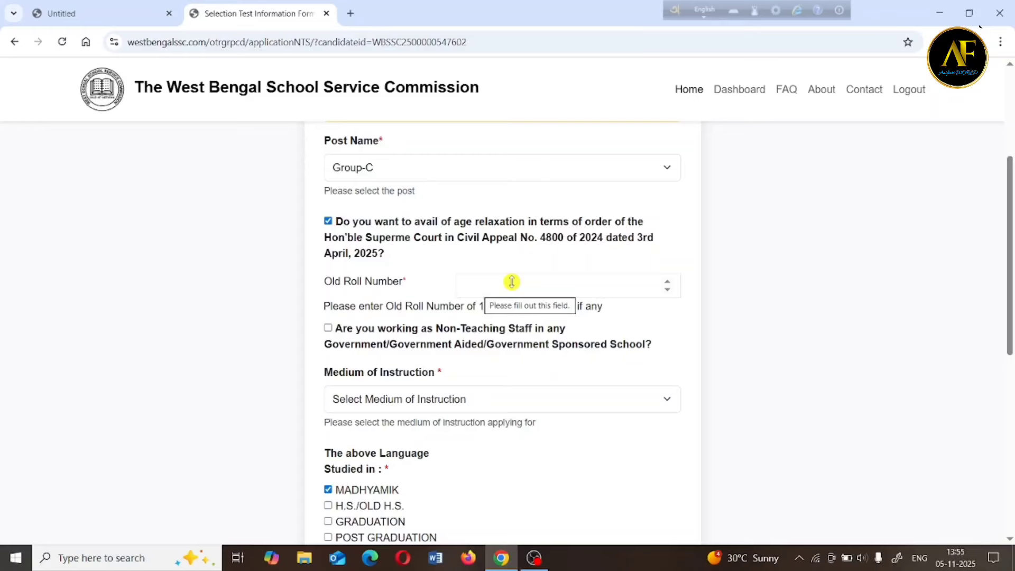
click(577, 283)
click(504, 225)
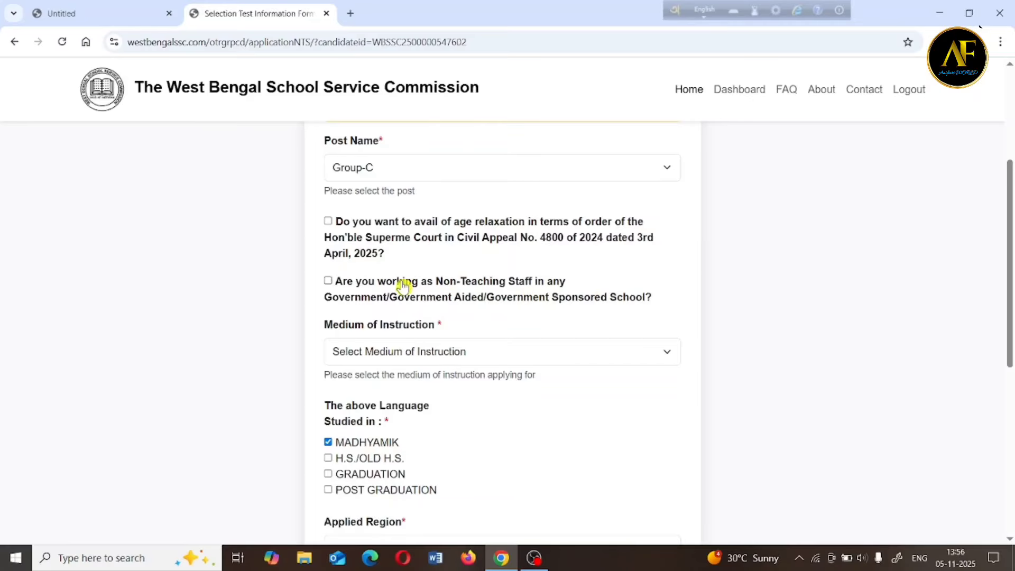
Step: Mark the candidate as working Non-Teaching Staff in a government school and look through the Experience Count choices
click(329, 281)
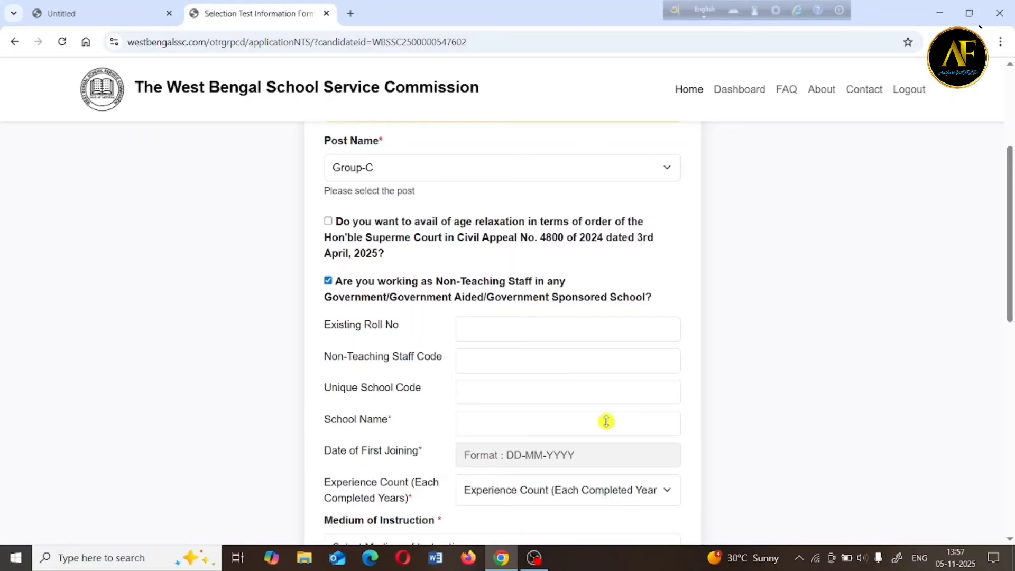
scroll(606, 422, down, 1)
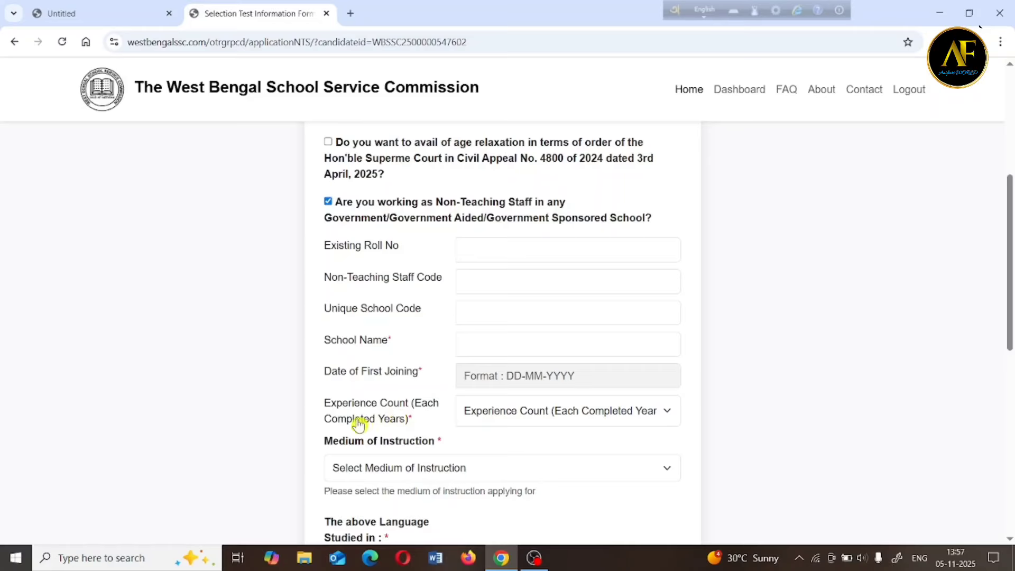
click(535, 417)
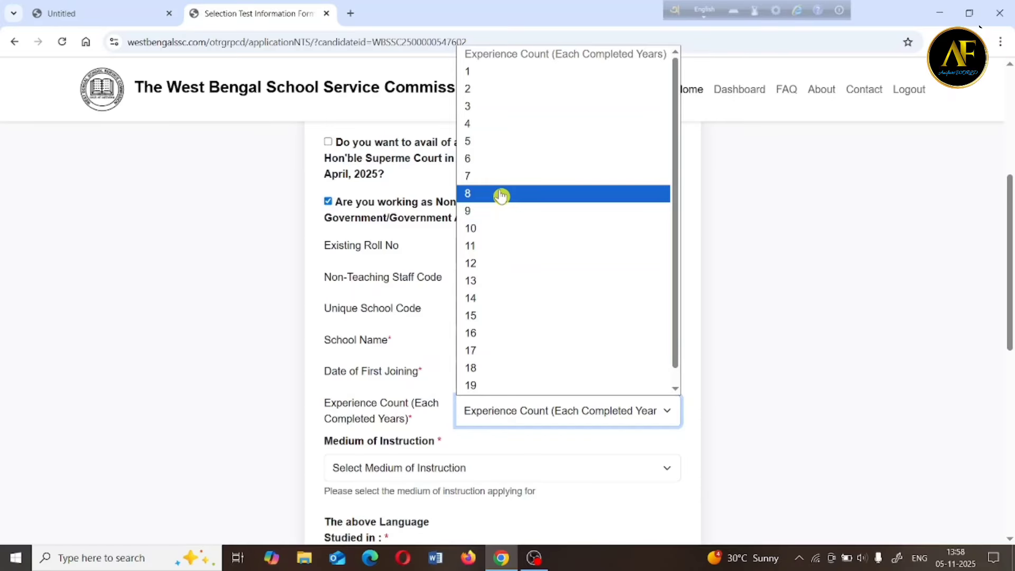
scroll(501, 196, down, 2)
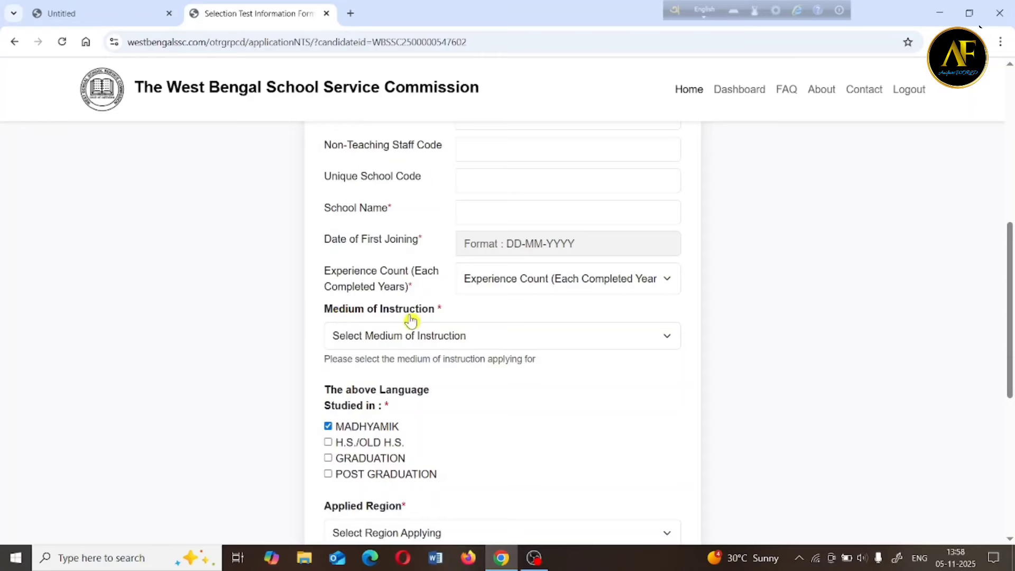
Step: Set the Medium of Instruction to Bengali and clear the option for working as Non-Teaching Staff in a government school
click(477, 339)
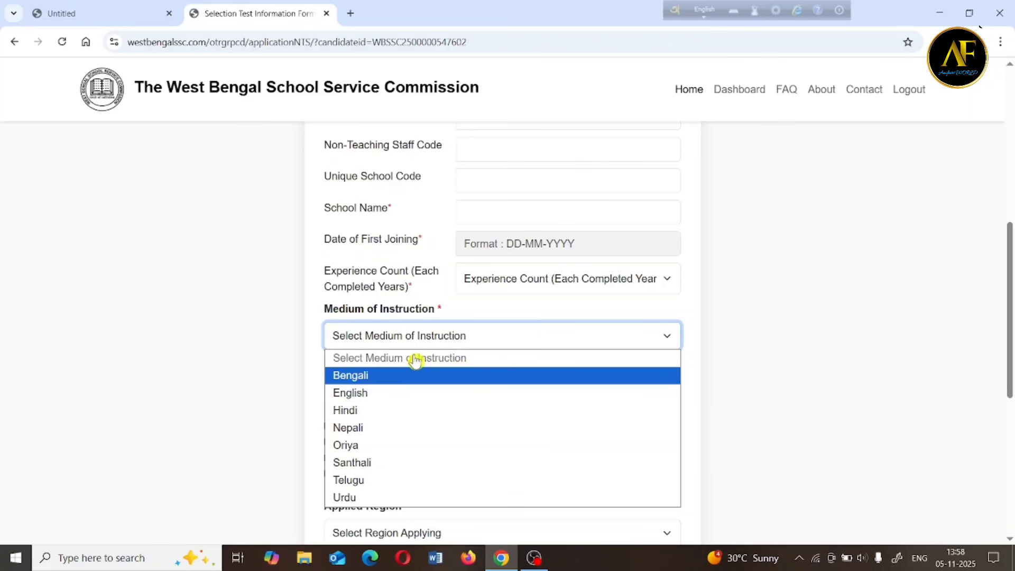
click(375, 376)
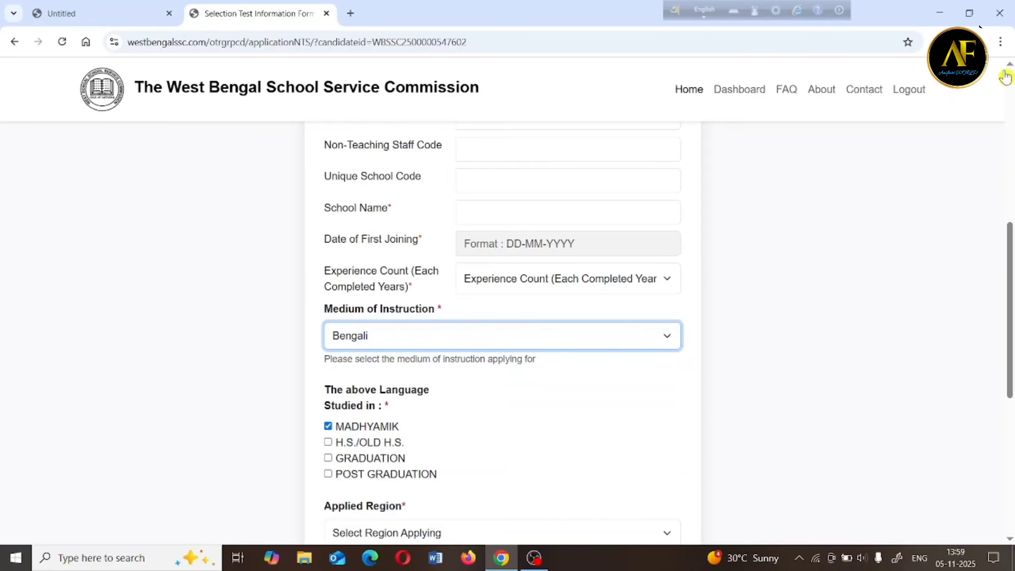
scroll(1010, 66, up, 4)
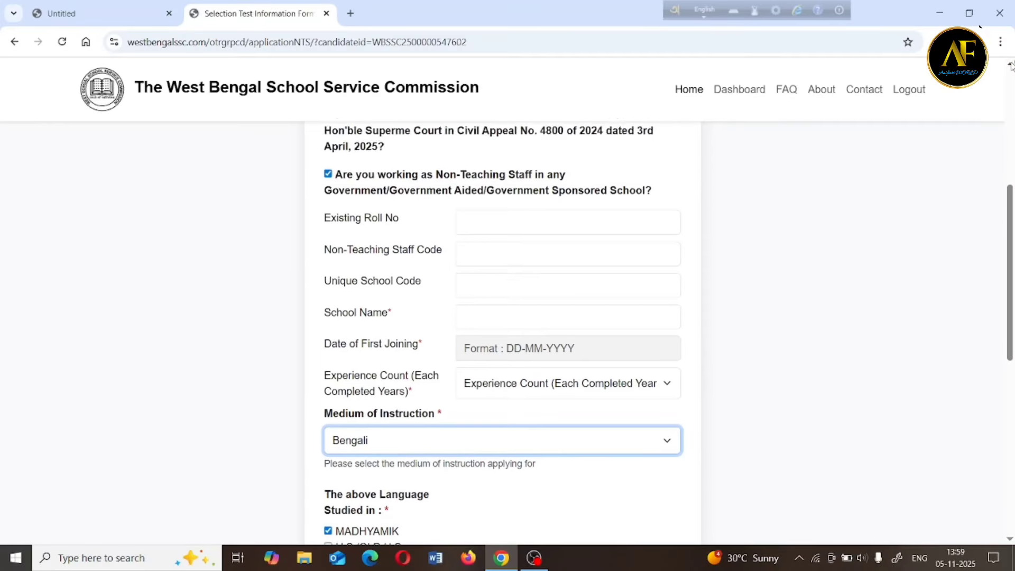
scroll(1010, 65, up, 2)
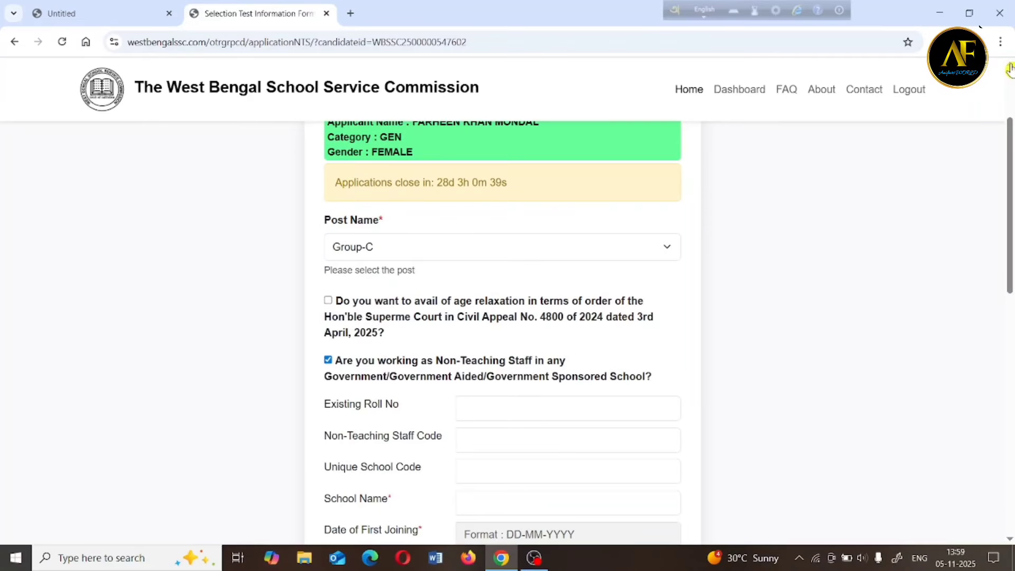
scroll(1011, 66, up, 1)
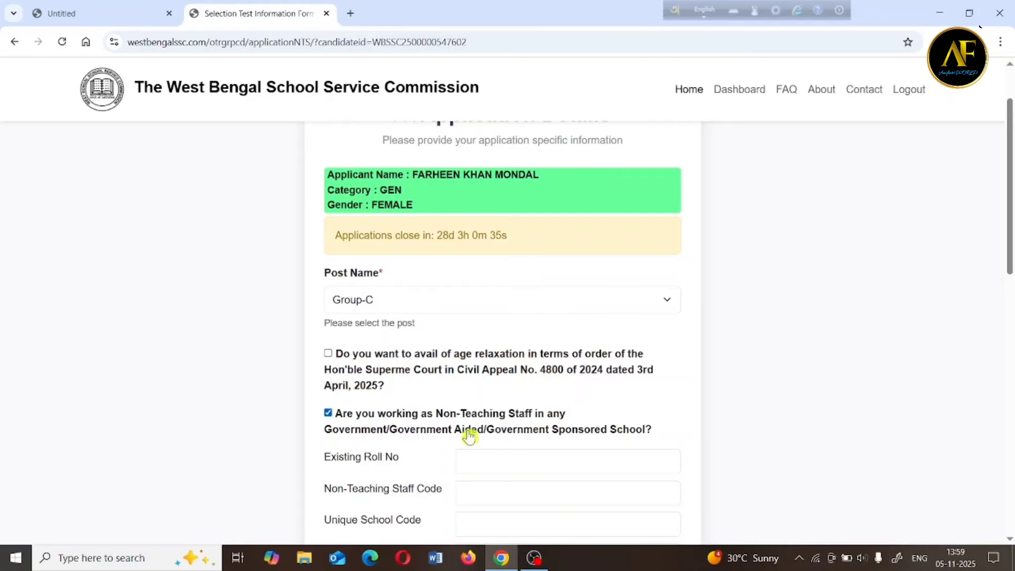
click(328, 413)
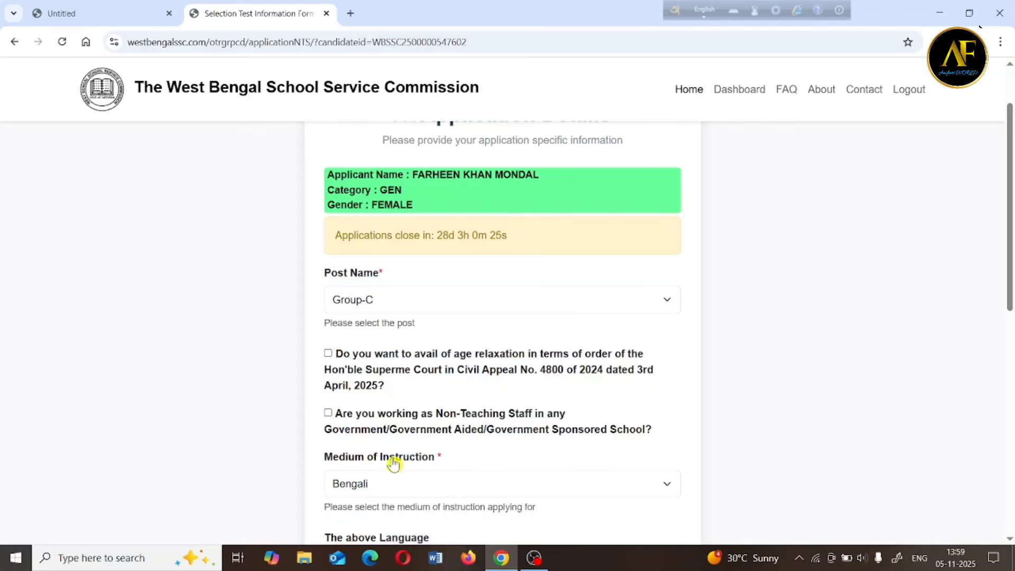
click(450, 494)
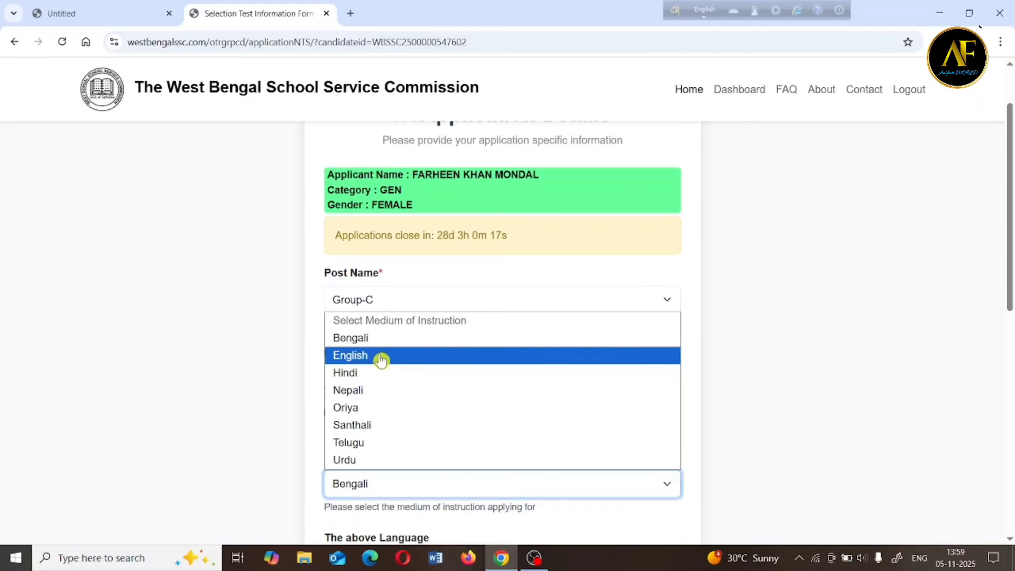
click(419, 348)
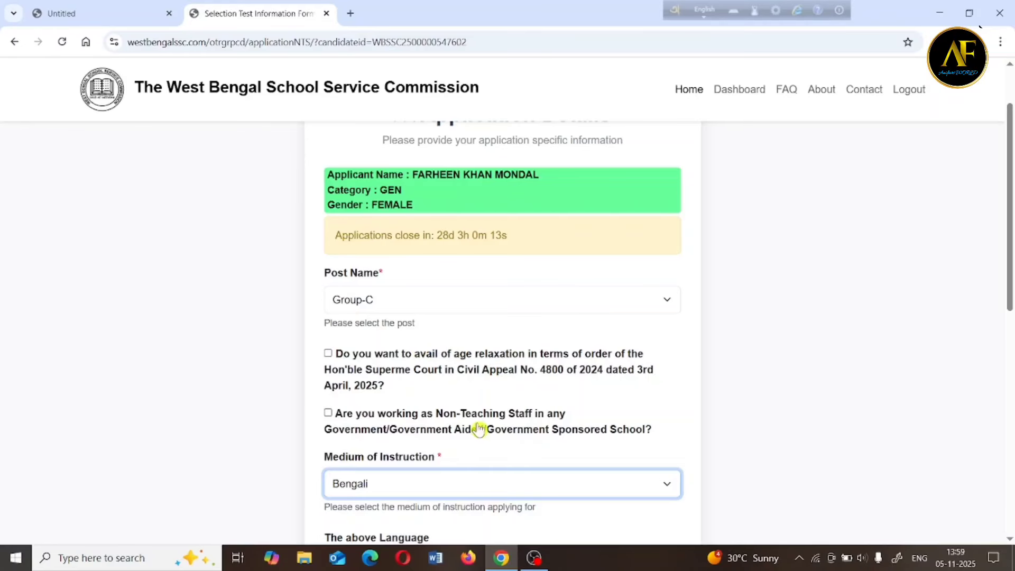
Step: Mark the language as studied in MADHYAMIK and H.S./OLD H.S., and try the GRADUATION option
scroll(453, 352, down, 3)
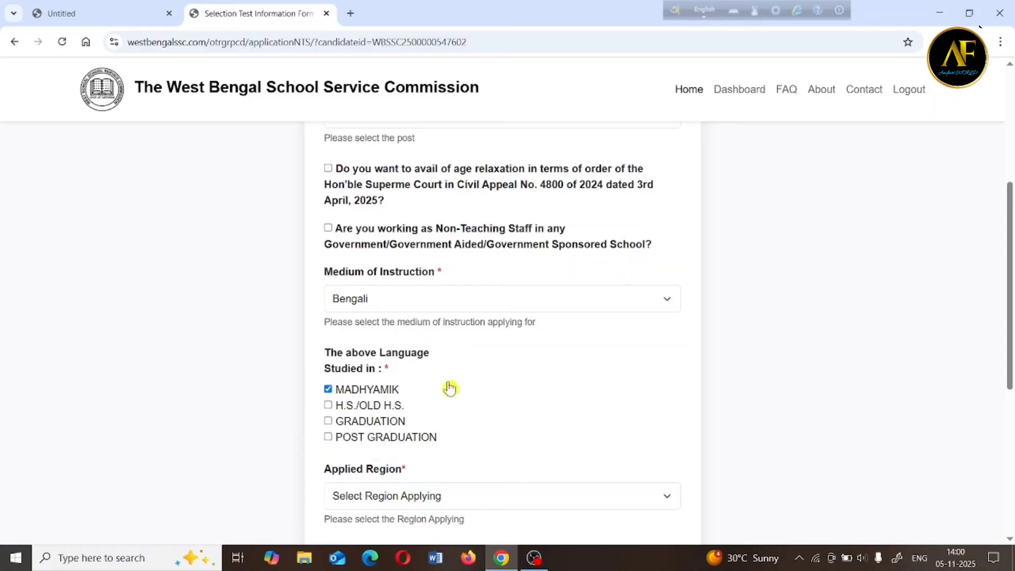
click(327, 388)
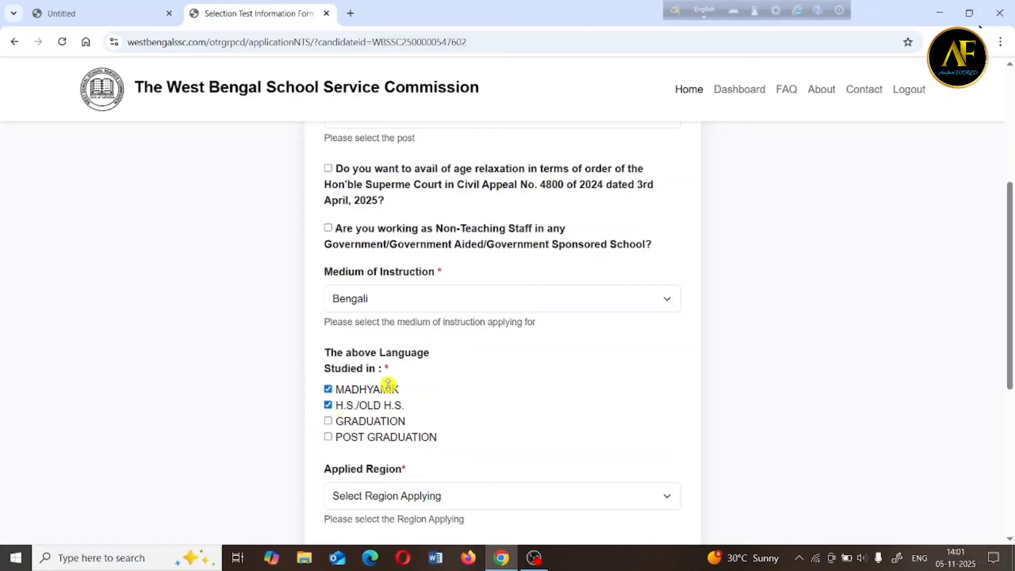
click(328, 421)
click(328, 421)
click(329, 422)
Step: Set the Applied Region to EASTERN REGION, with HOOGHLY as preferred venue district and ARAMBAGH as venue area
scroll(332, 409, down, 6)
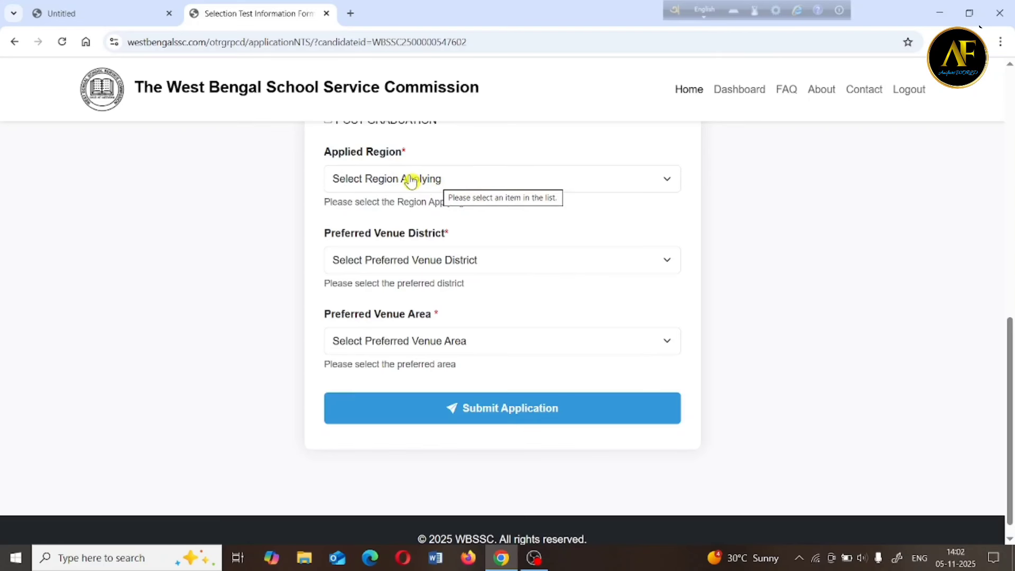
click(431, 181)
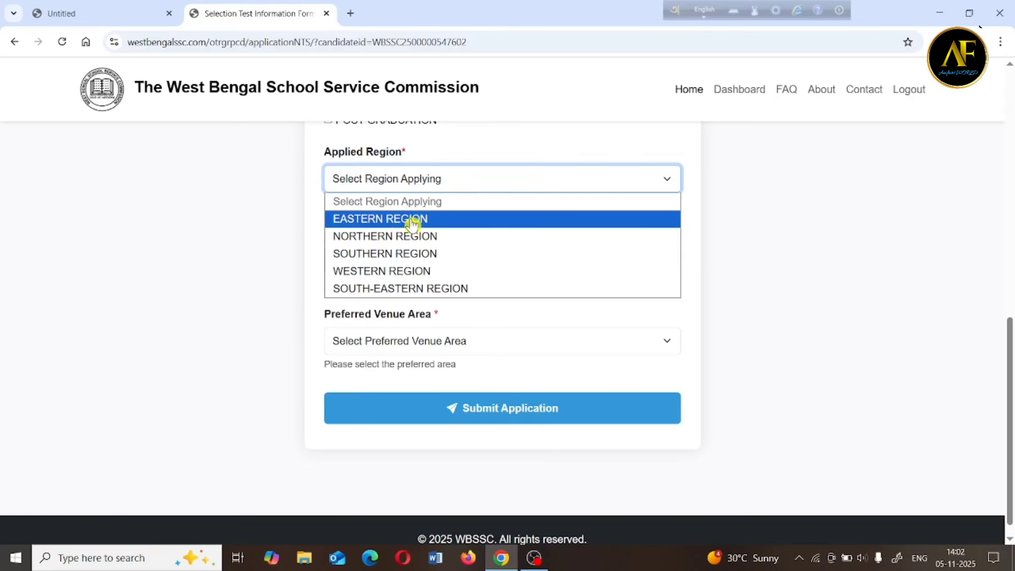
click(384, 220)
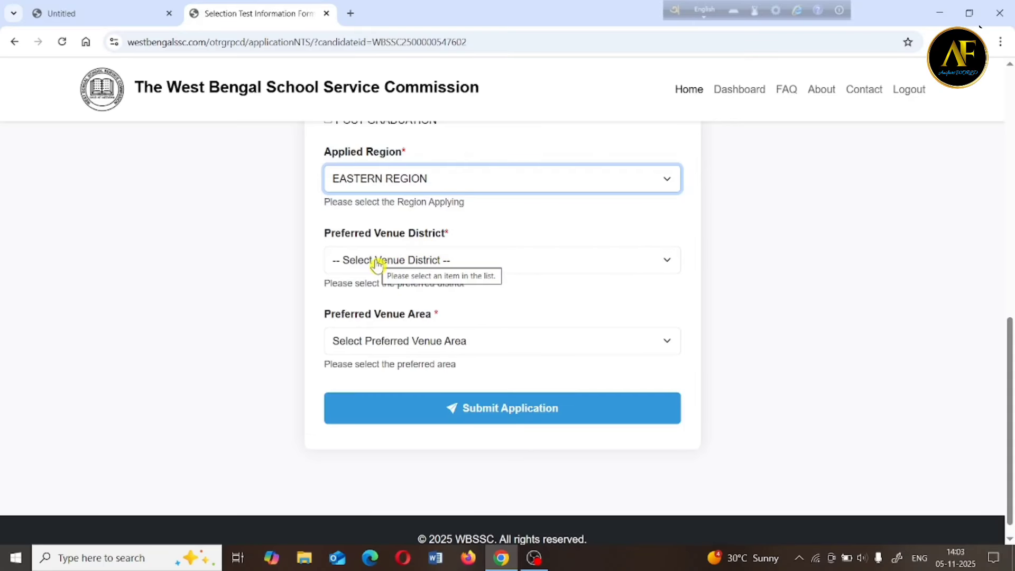
click(416, 265)
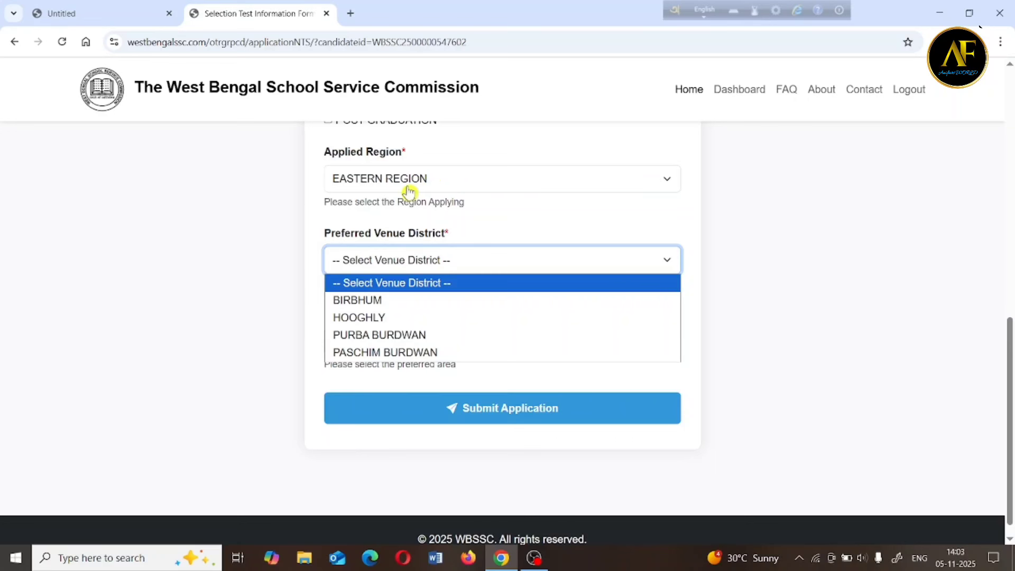
click(391, 325)
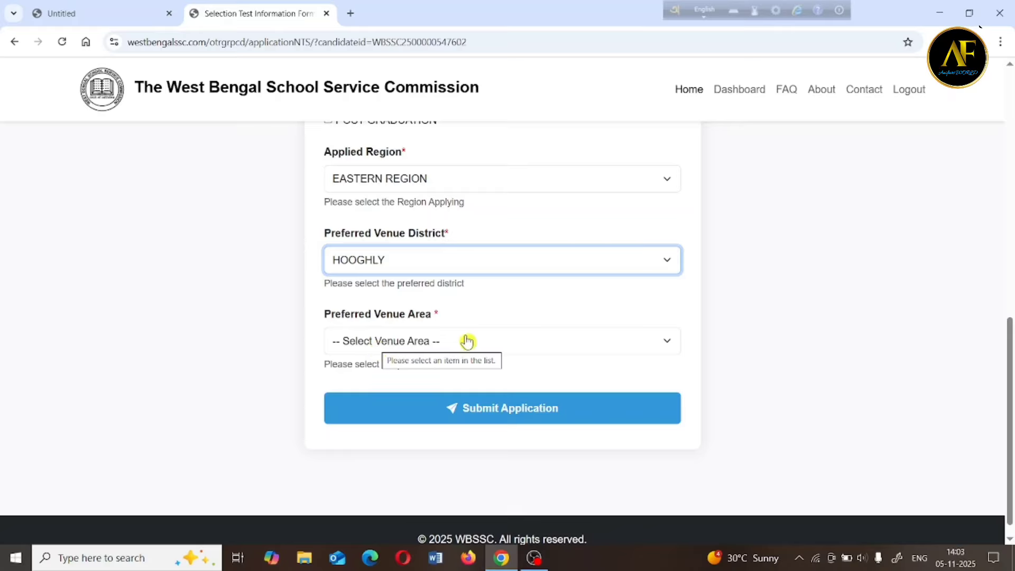
click(427, 343)
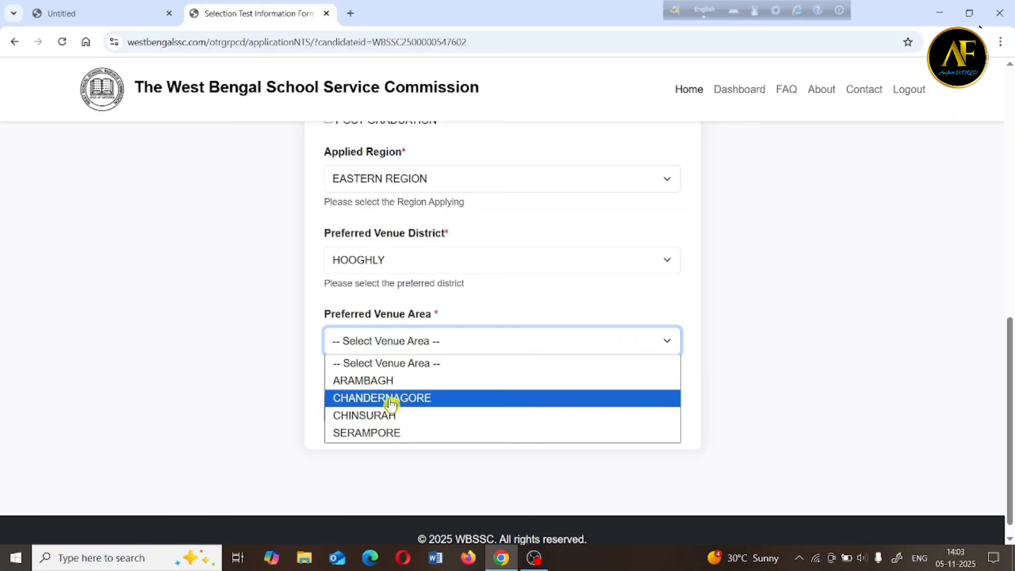
click(370, 380)
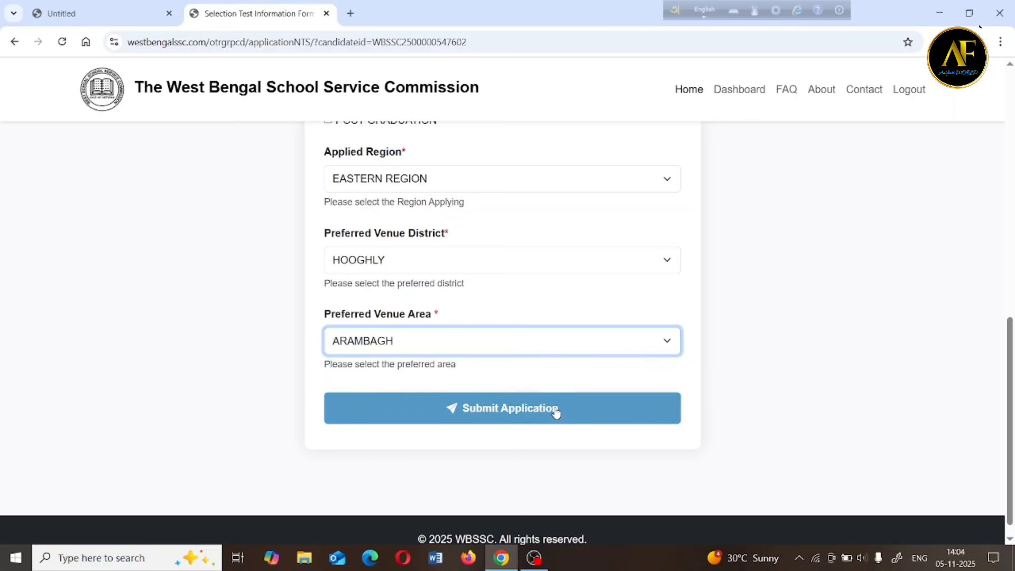
Step: Submit the Group-C application, confirming that the entered data is correct, and download its PDF
click(555, 413)
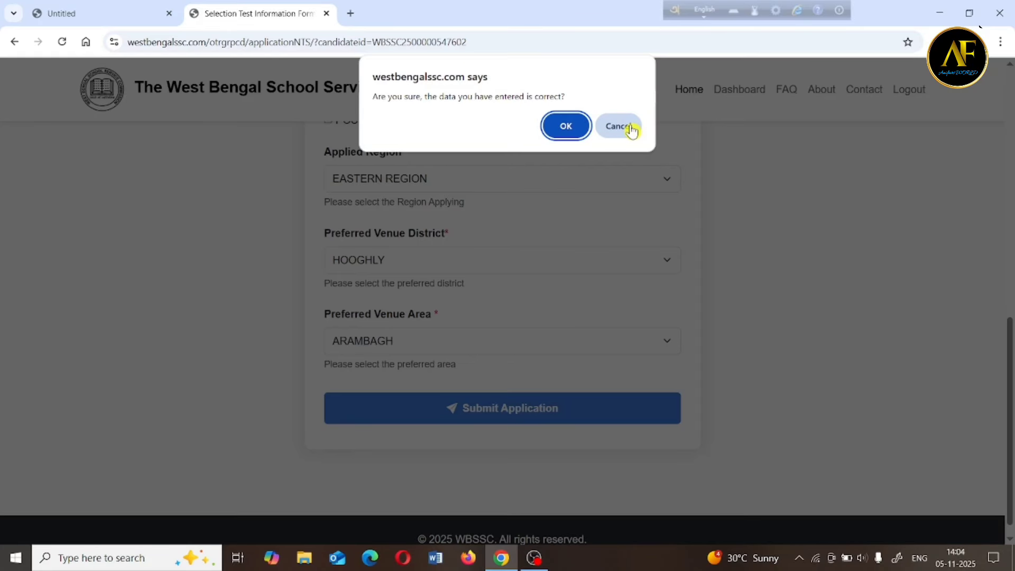
click(571, 130)
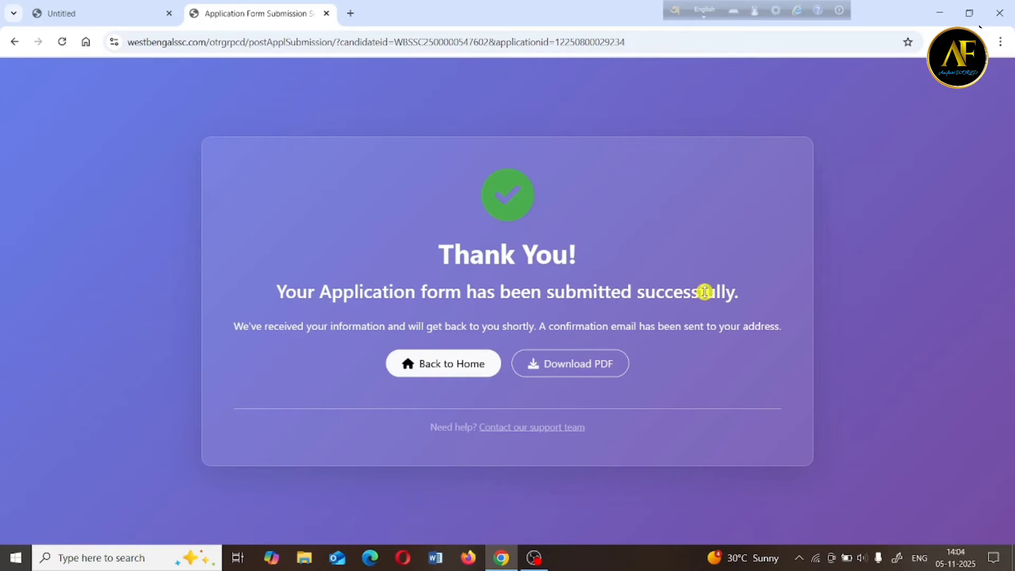
click(598, 372)
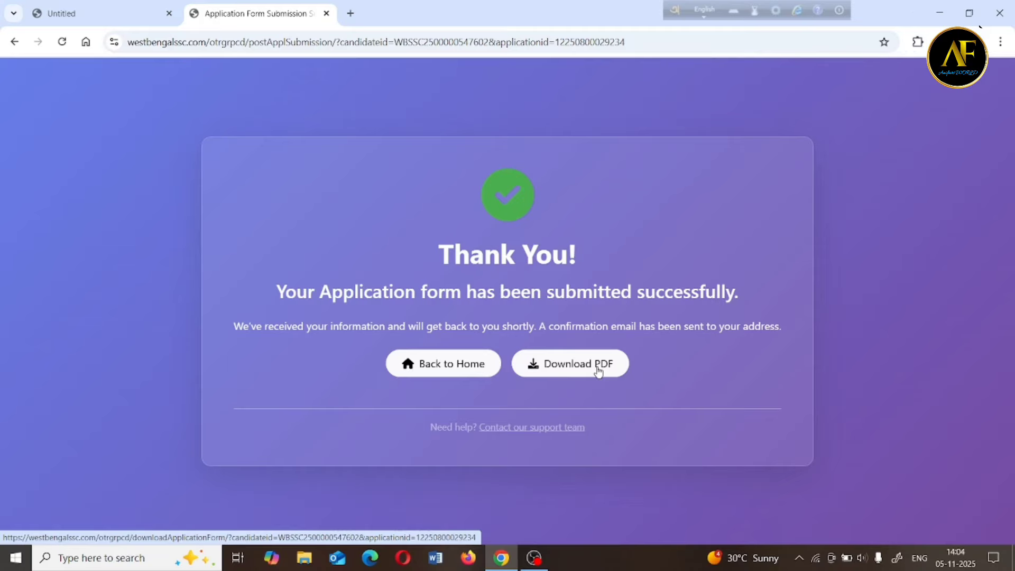
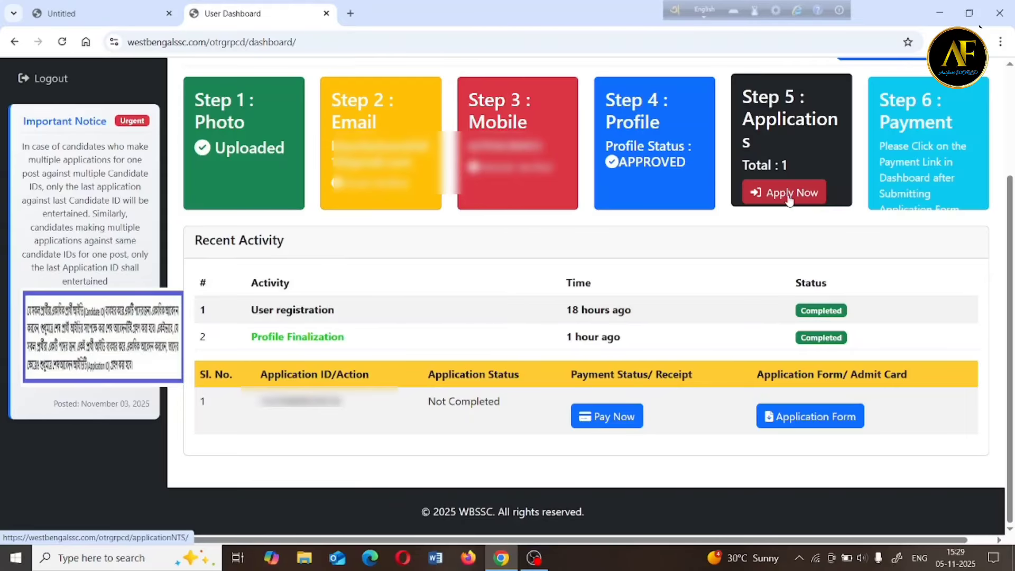
Step: Start a new application from the dashboard and select Group-D as the post name
click(789, 198)
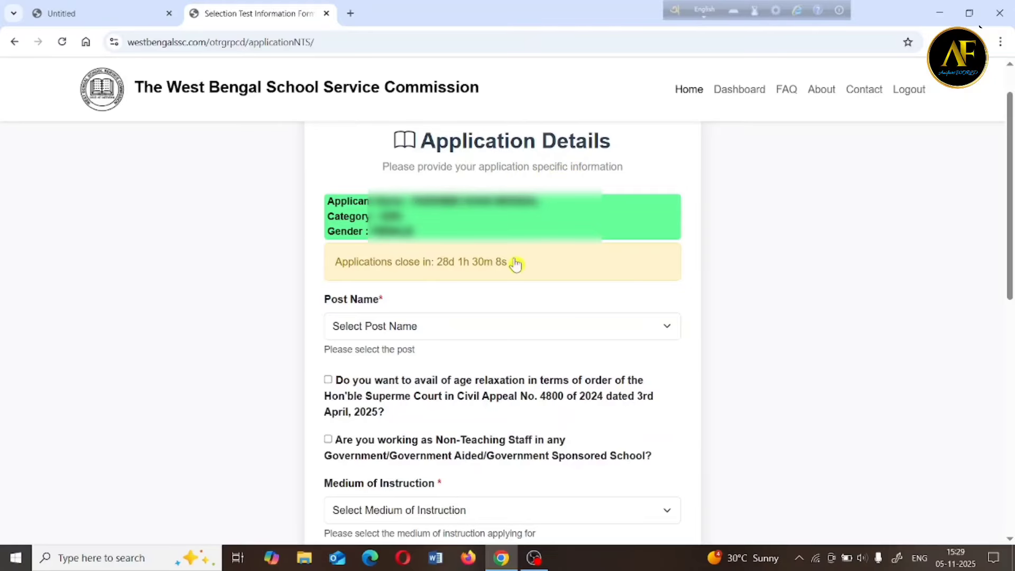
click(374, 335)
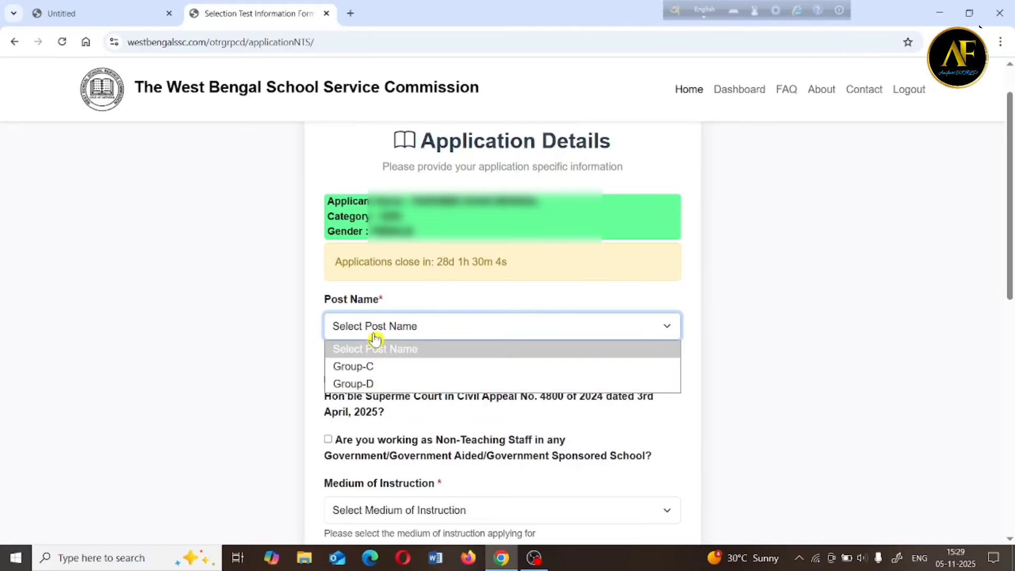
click(375, 384)
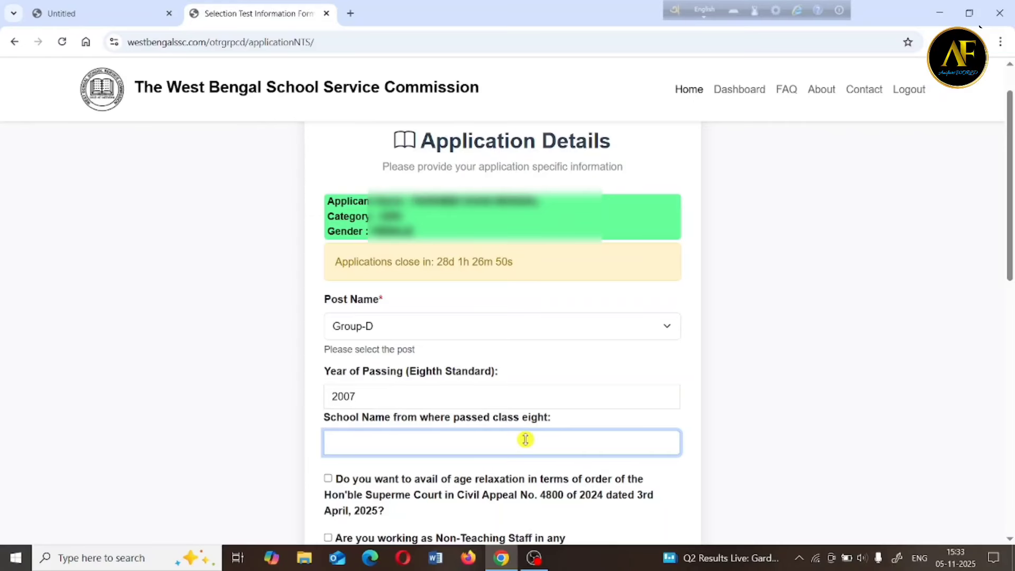
Step: Set the Group-D application's Medium of Instruction to Bengali and its Applied Region to EASTERN REGION
scroll(525, 440, down, 5)
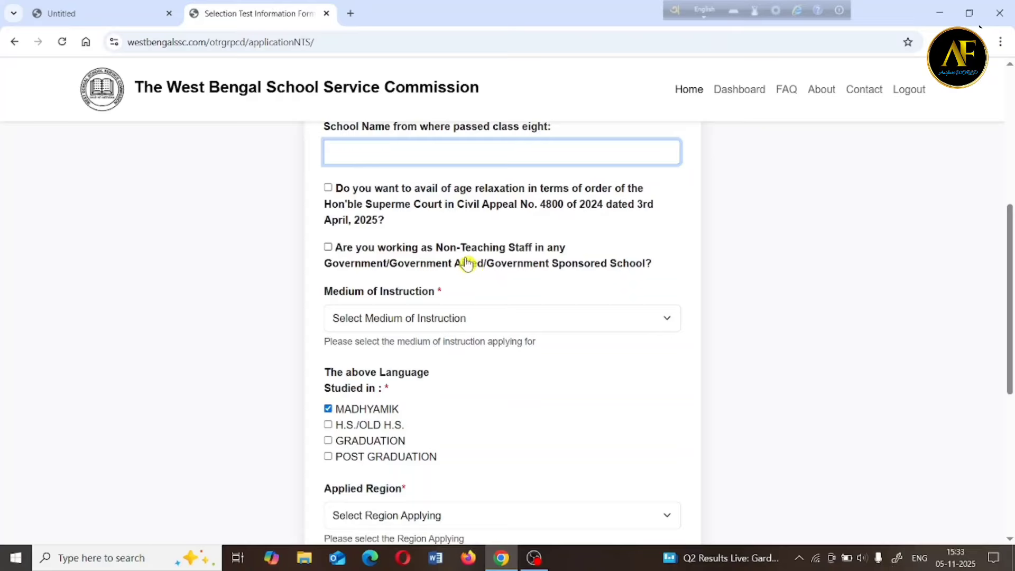
click(437, 320)
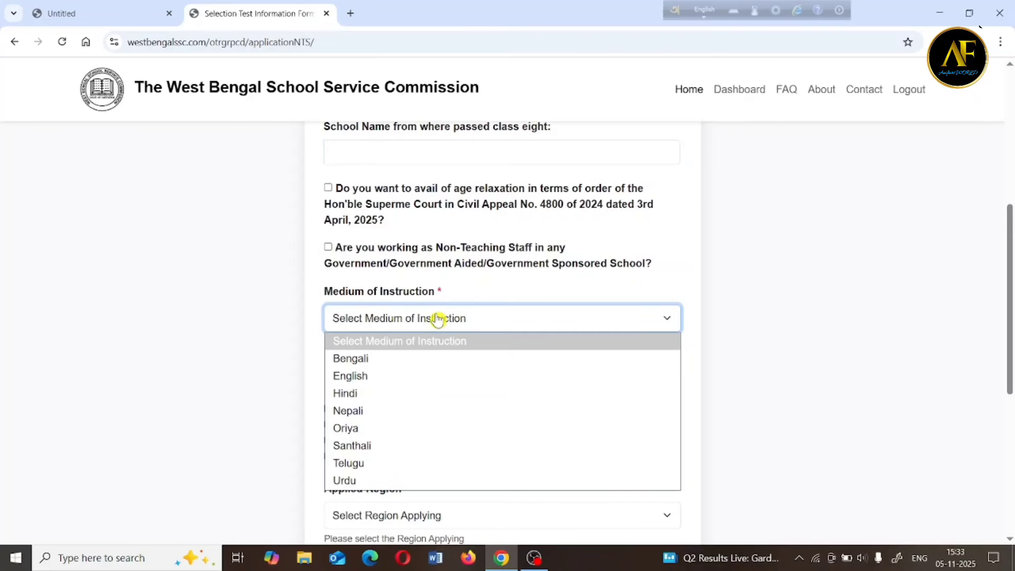
click(386, 360)
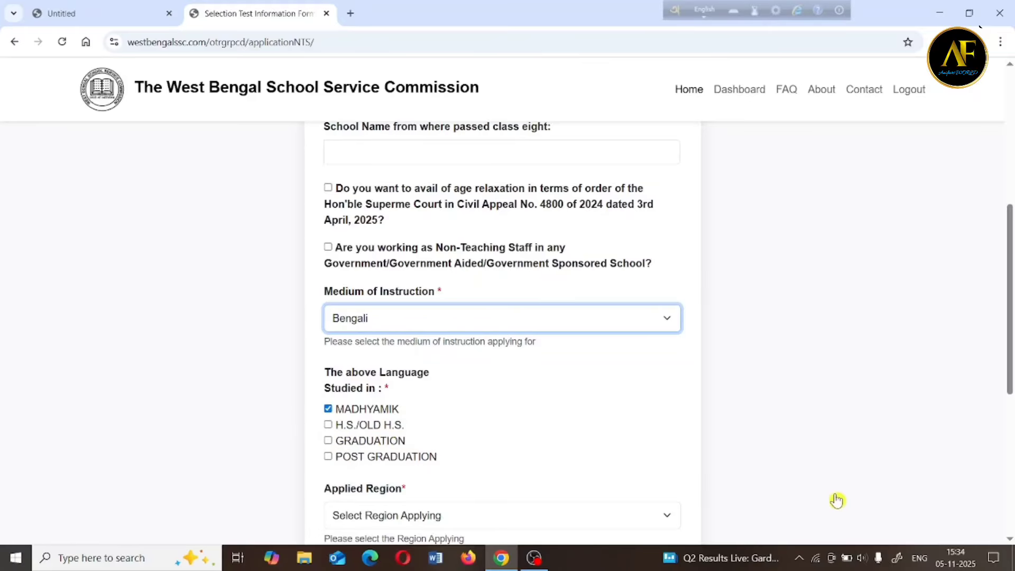
scroll(381, 169, down, 7)
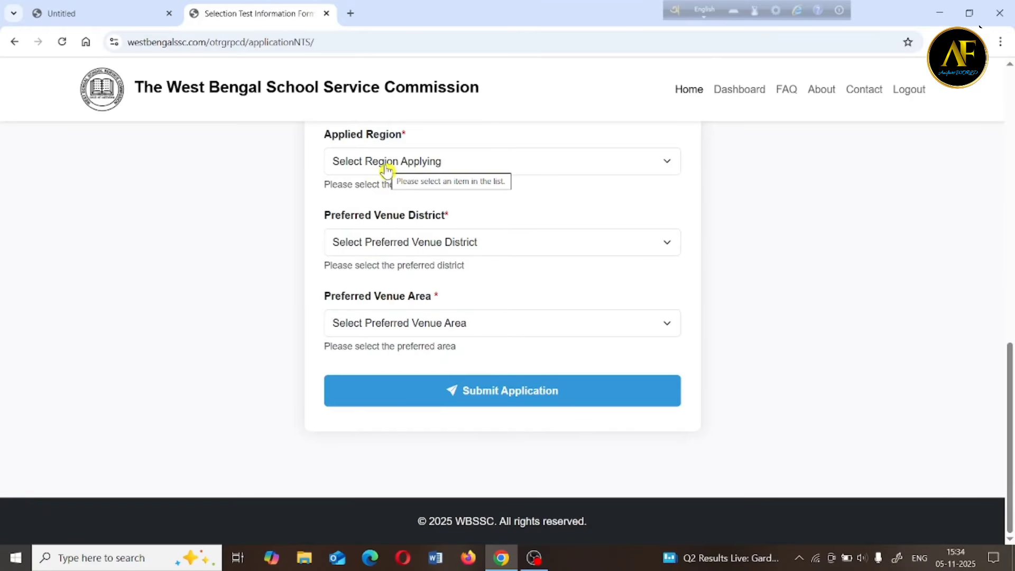
click(387, 168)
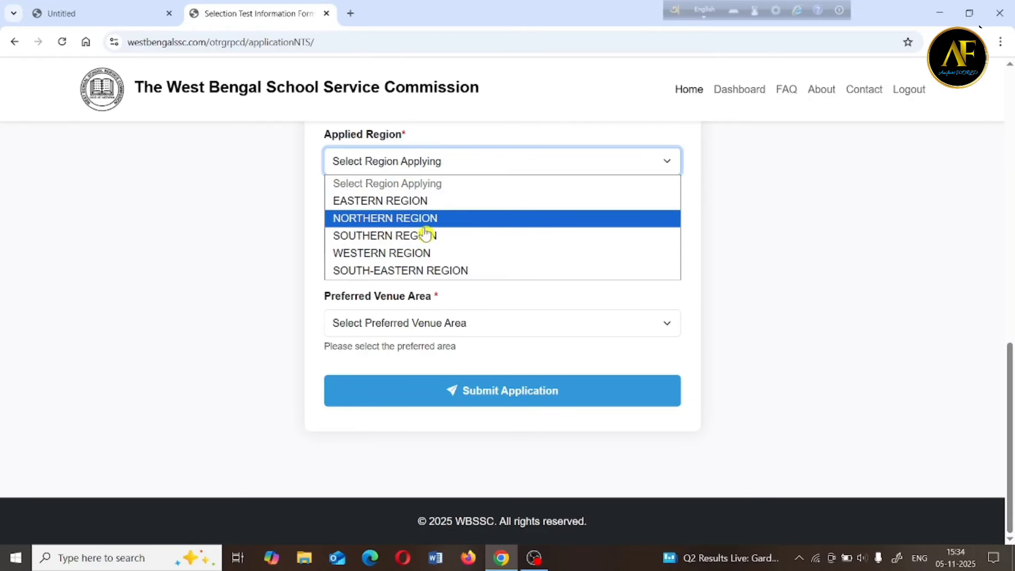
click(441, 207)
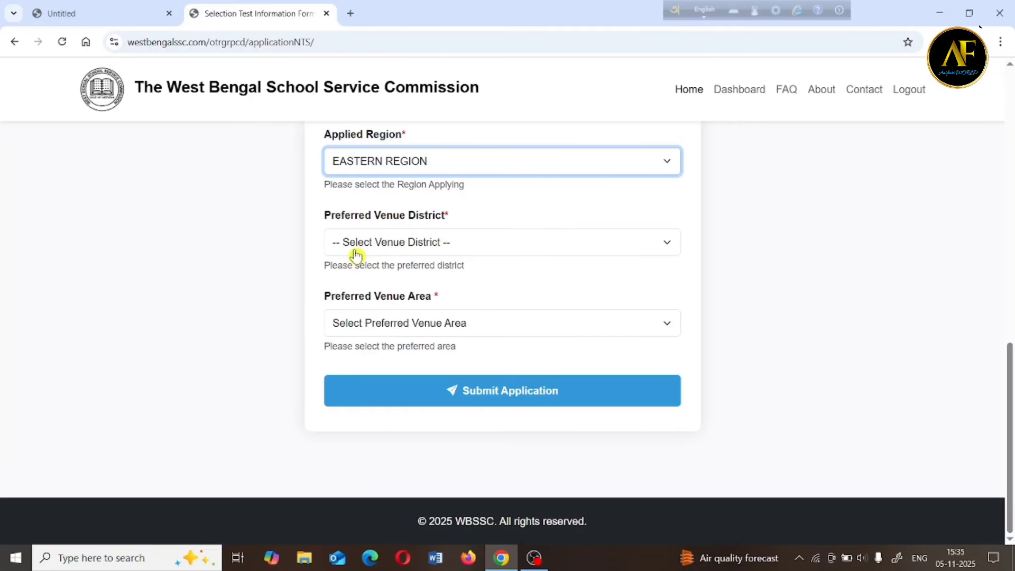
Step: Choose BIRBHUM as the preferred venue district and RAMPURHAT as the preferred venue area
click(410, 250)
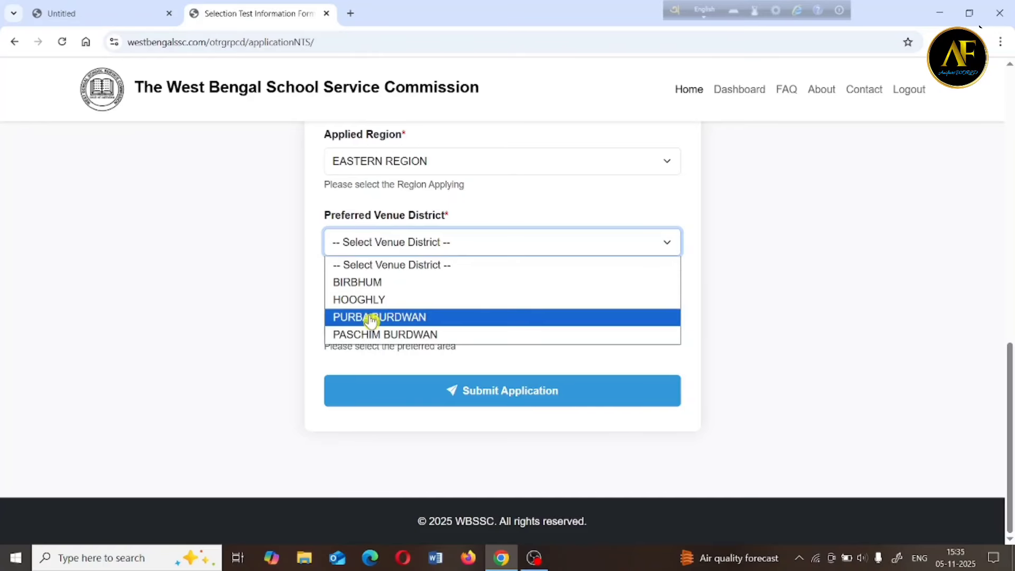
click(384, 282)
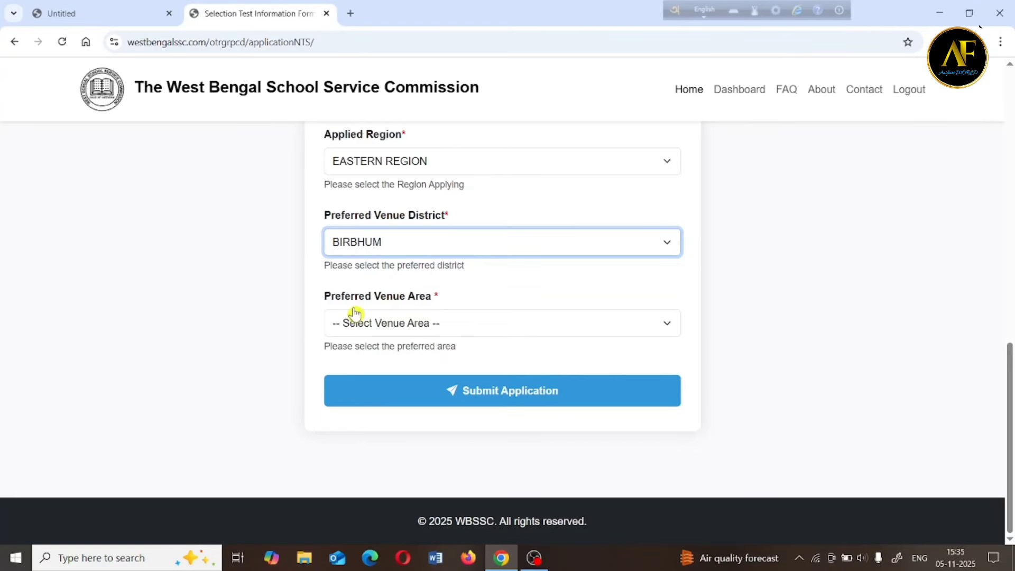
click(398, 323)
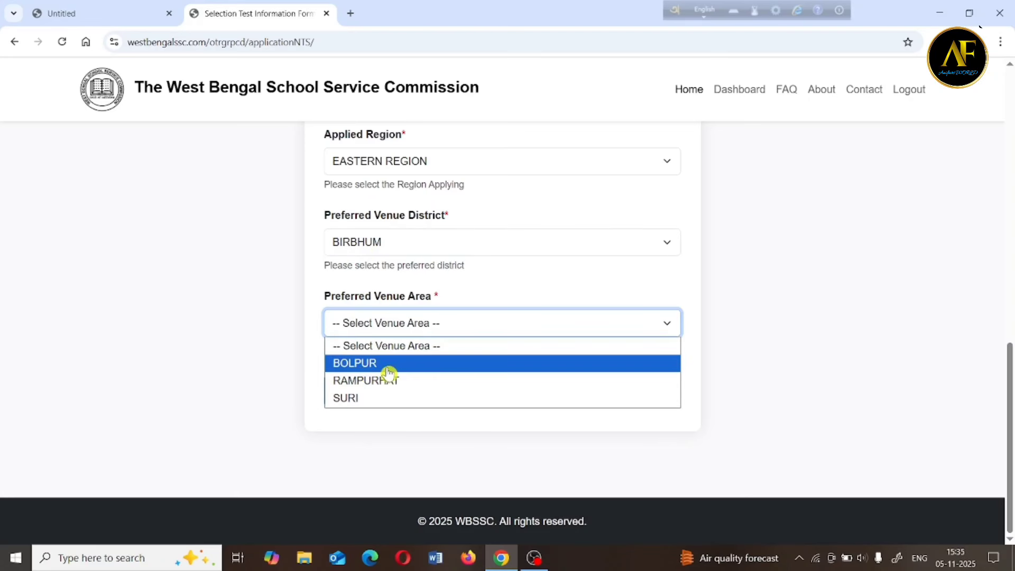
click(389, 385)
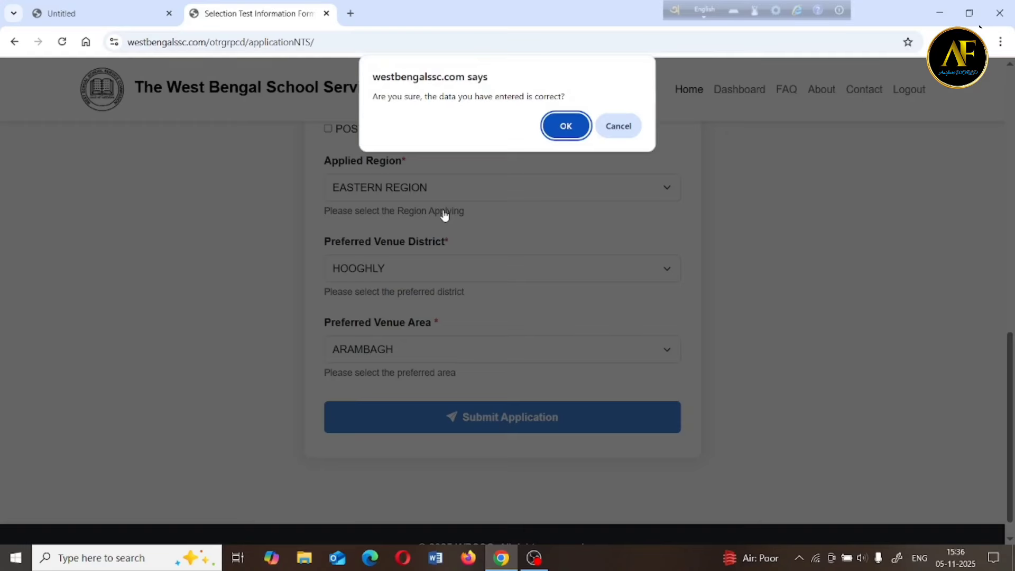
Step: Confirm that the entered data is correct to submit the Group-D application
click(566, 126)
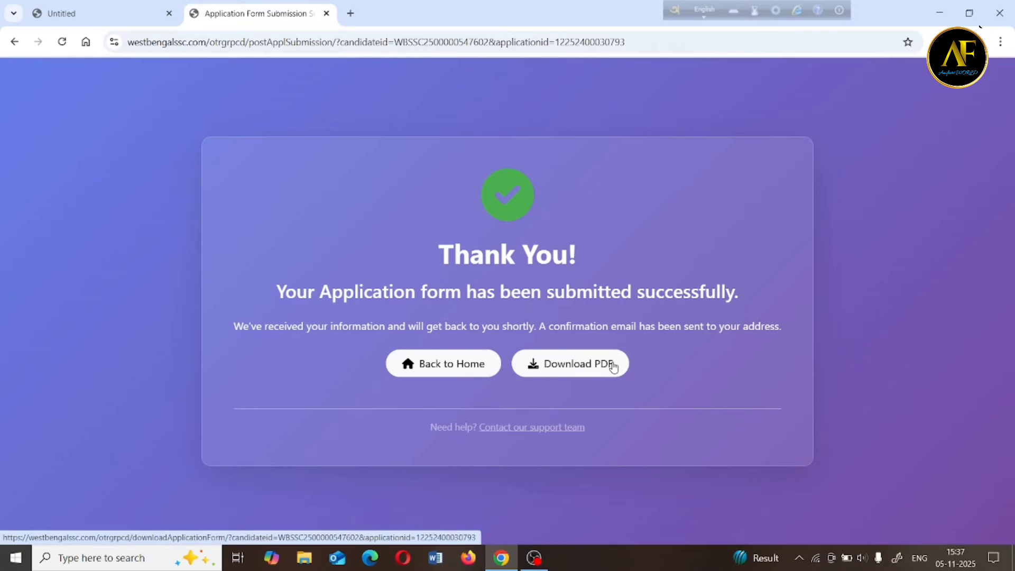
Step: Return to the dashboard from the submission confirmation and start the fee payment for the first listed application
click(443, 364)
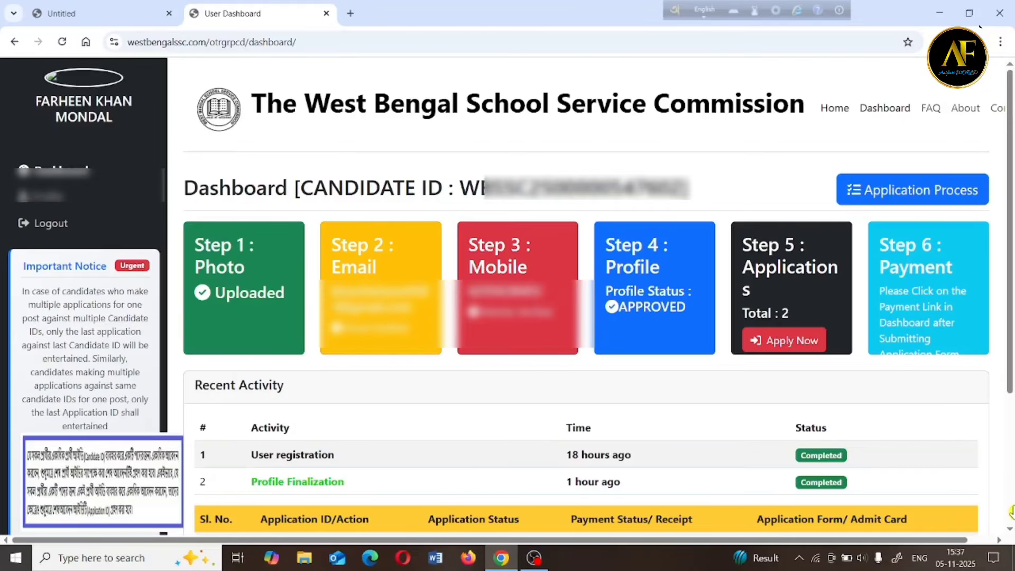
scroll(1011, 512, down, 4)
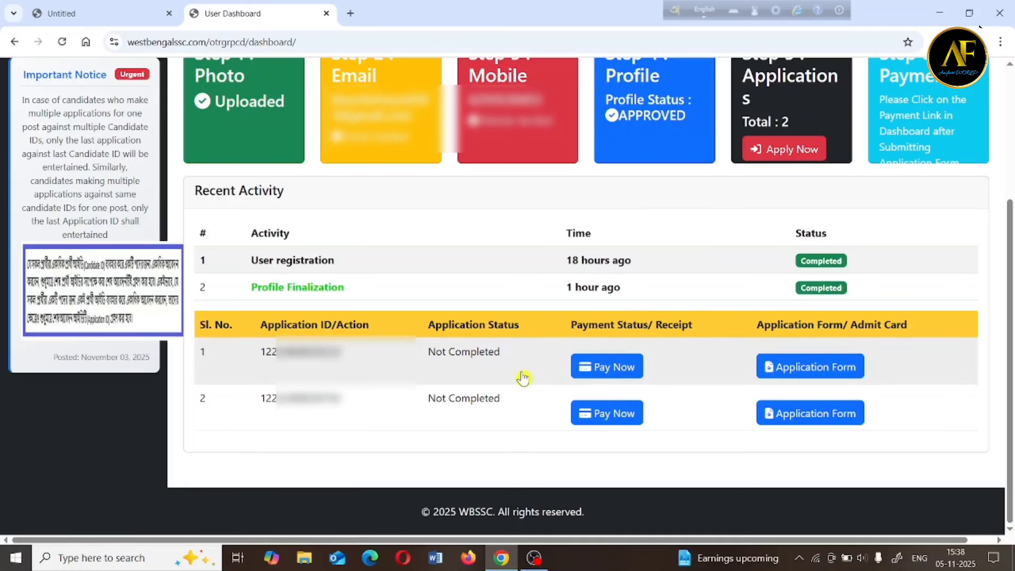
click(618, 371)
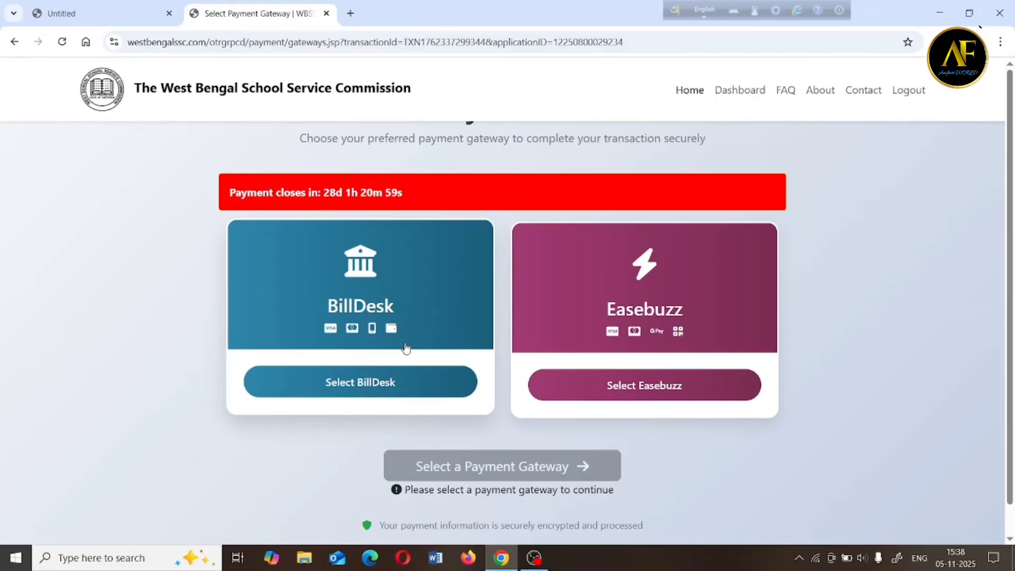
Step: Choose BillDesk as the payment gateway and pay the Rs 400 fee for the Group-C application
click(374, 386)
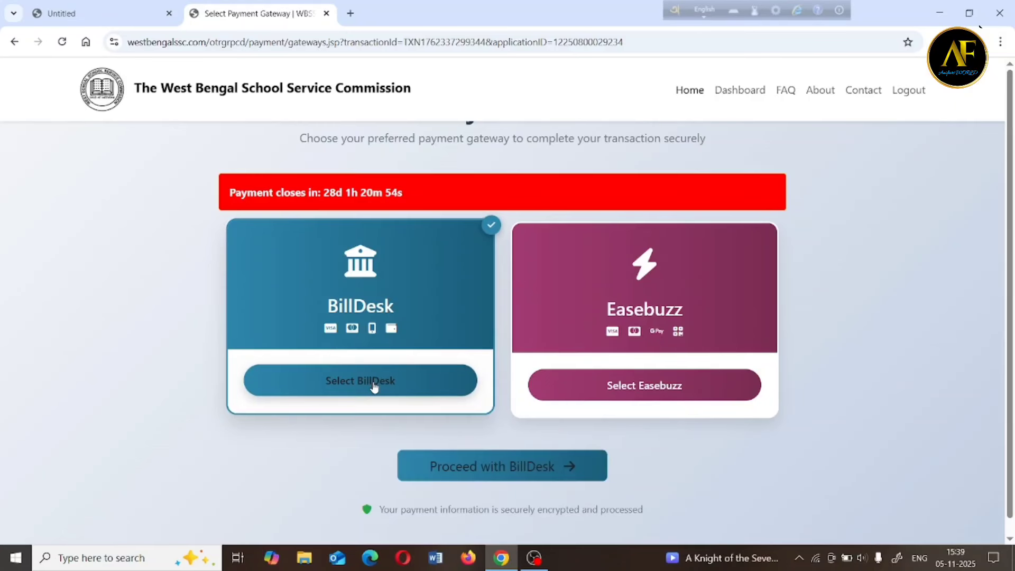
click(491, 470)
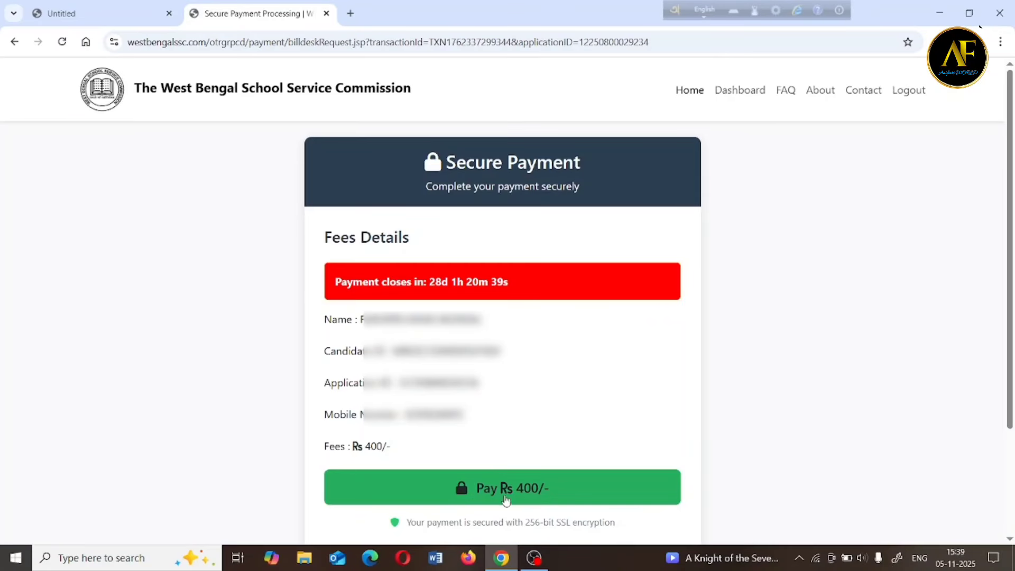
click(527, 496)
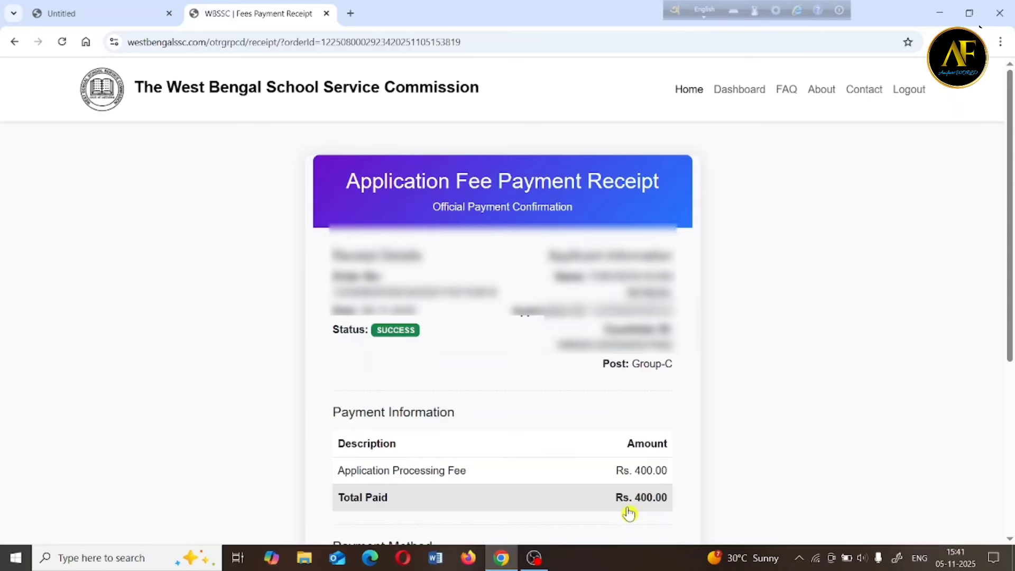
Step: Review the Group-C application fee receipt and return to the dashboard to check the payment status of both applications
scroll(628, 513, down, 4)
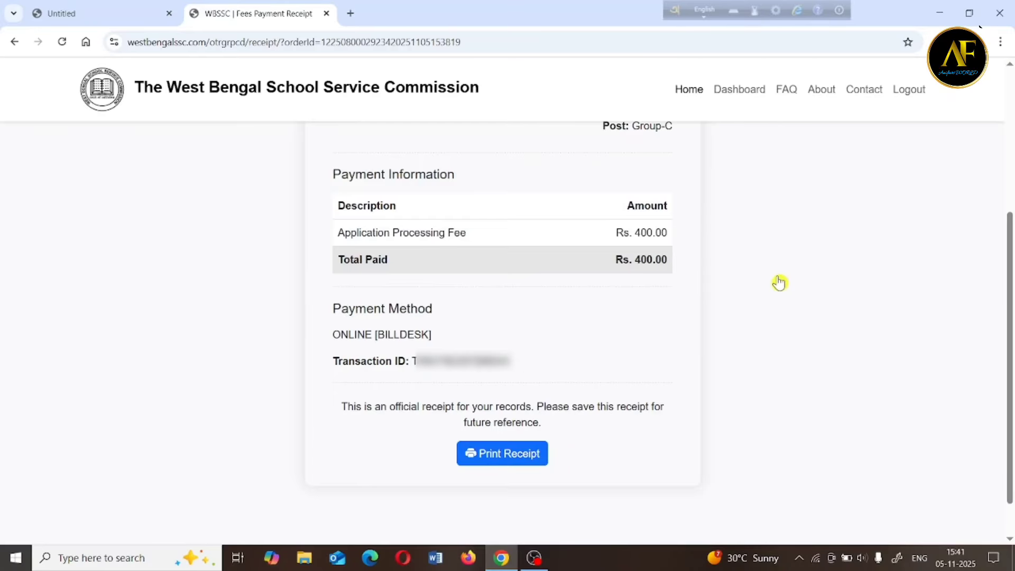
click(742, 93)
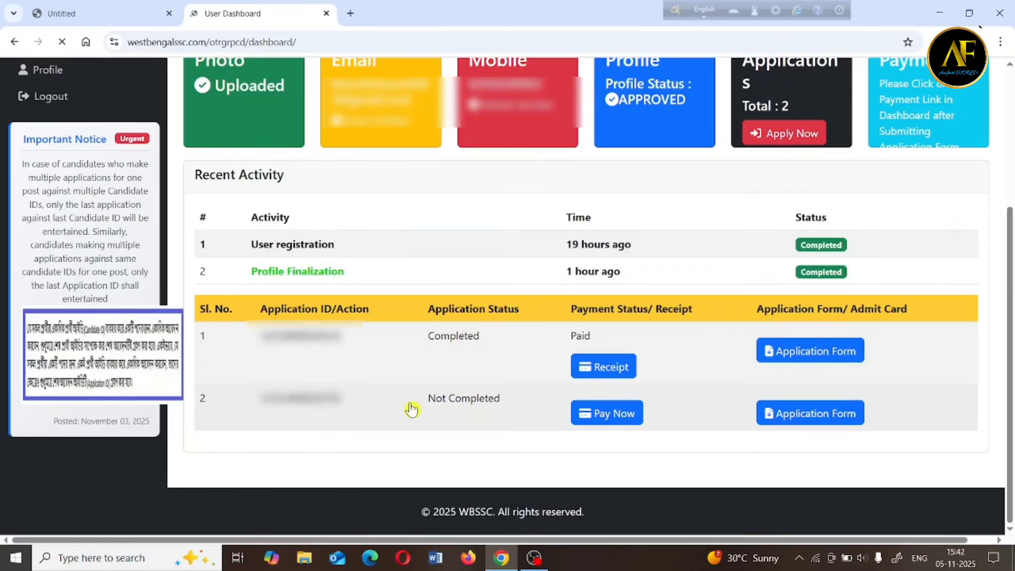
scroll(501, 392, up, 2)
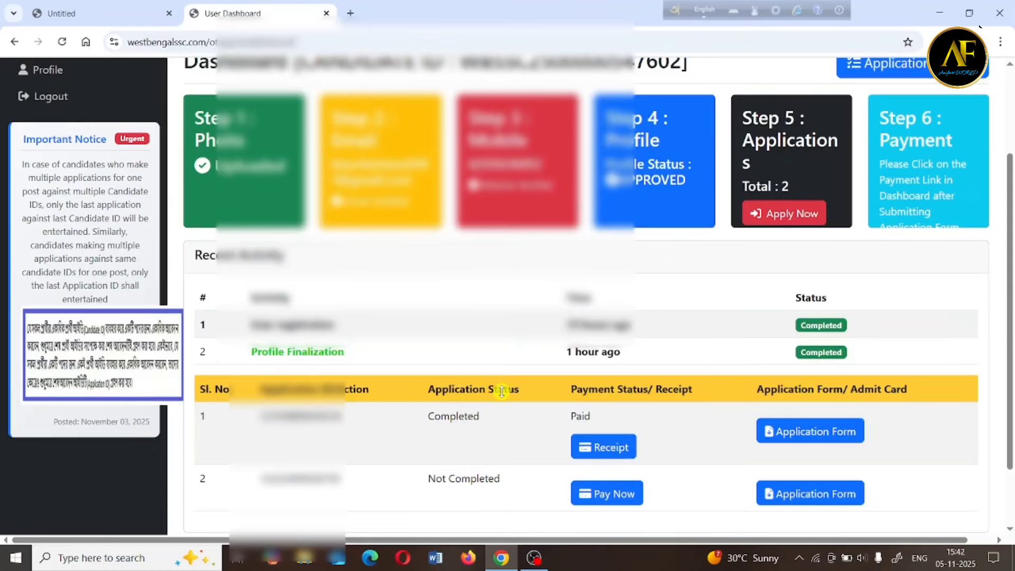